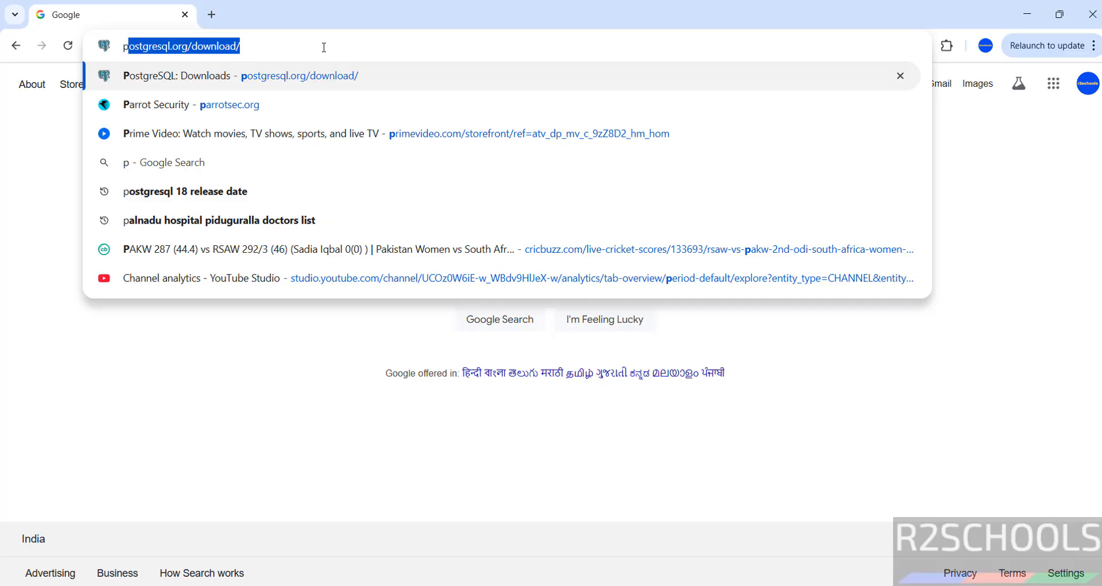
# Enter postgresql.org in Chrome's address bar to load the PostgreSQL homepage.
pyautogui.press('BackSpace')
pyautogui.press('BackSpace')
pyautogui.write('stgre')
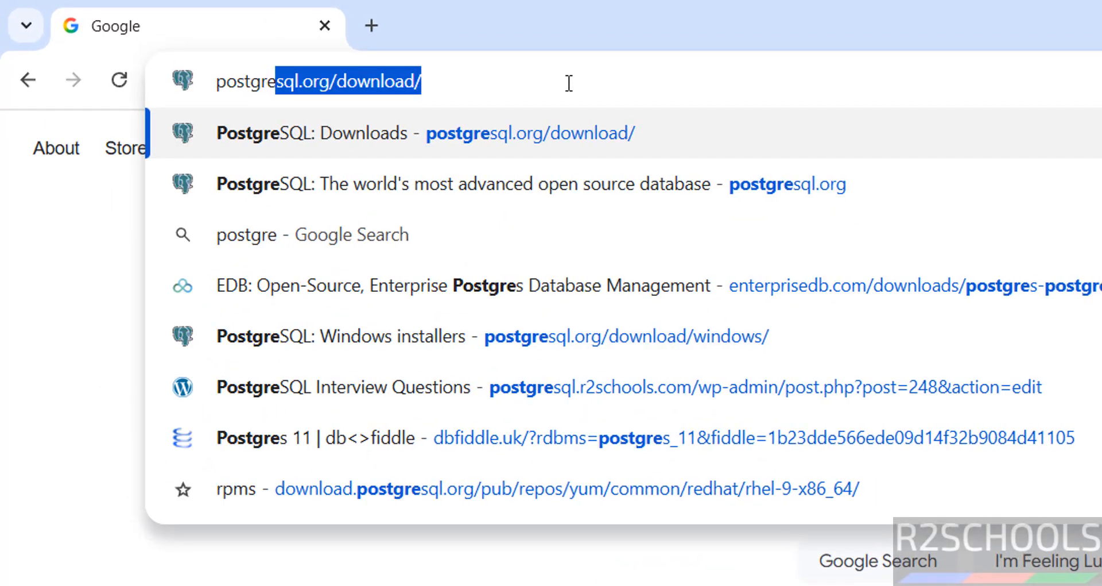
pyautogui.write('sql.or')
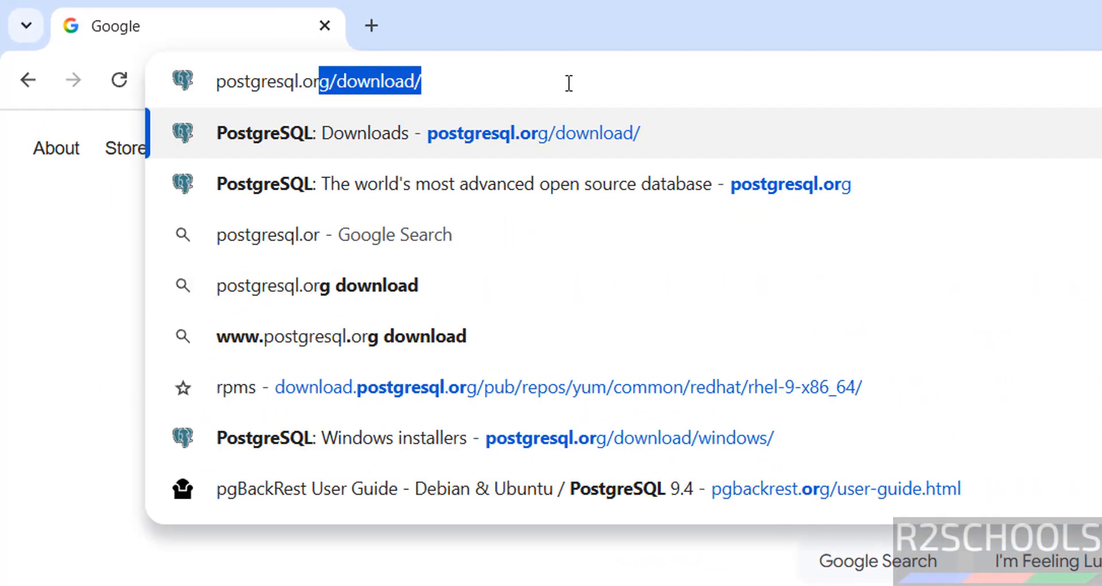
pyautogui.write('g')
pyautogui.press('Return')
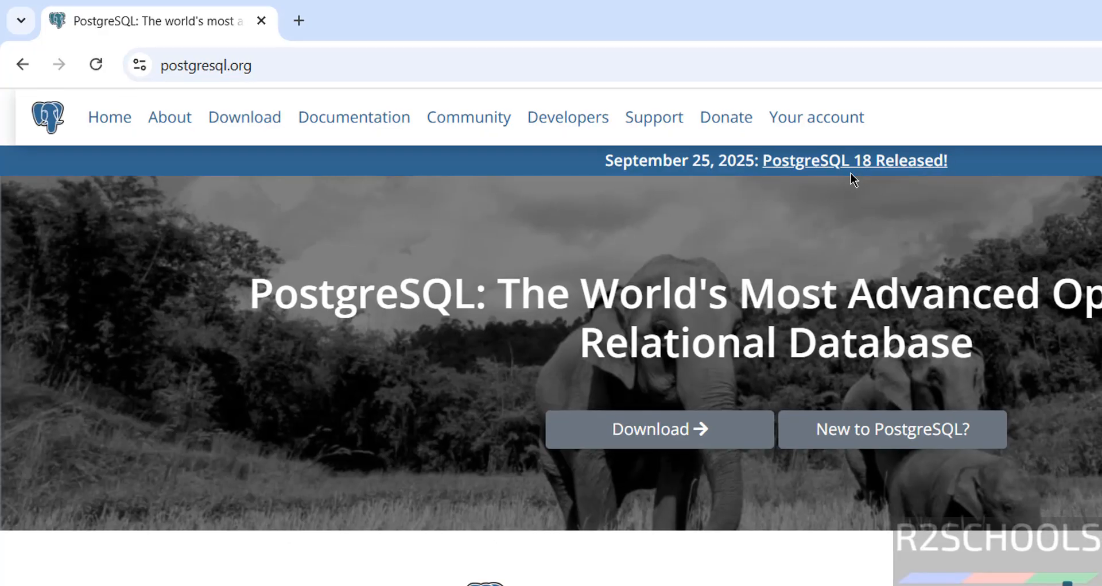
# Go through Download, Windows and the EDB installer page to download PostgreSQL 18.0 for Windows x86-64.
pyautogui.click(675, 433)
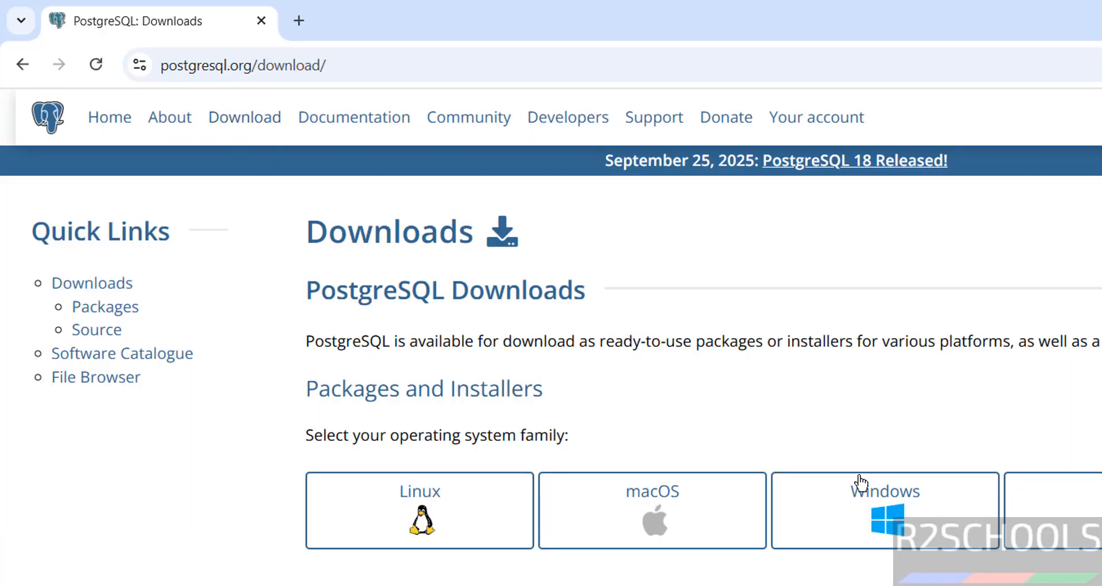
pyautogui.click(858, 505)
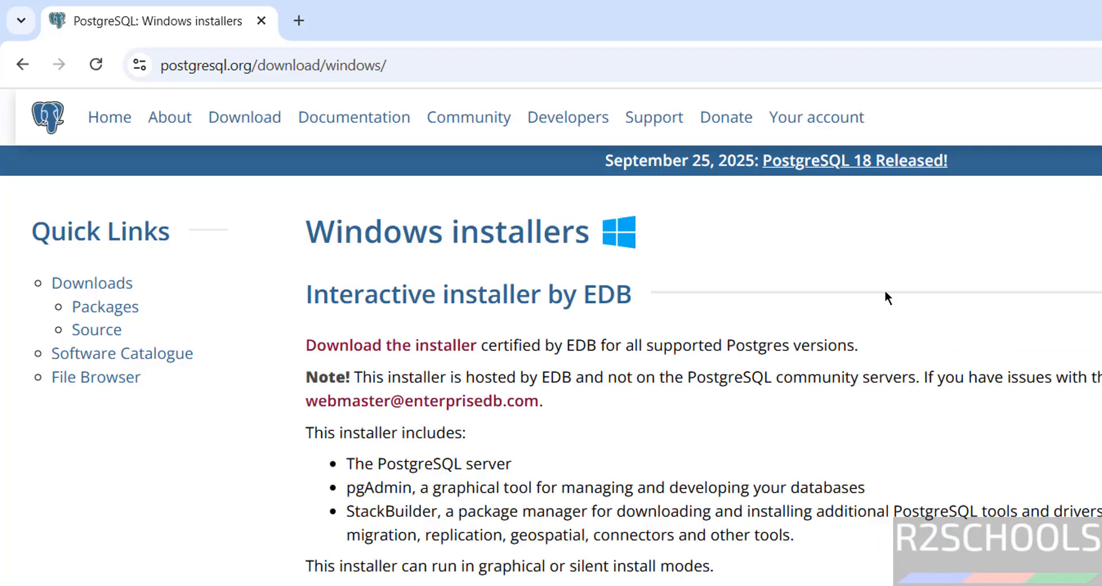
pyautogui.click(446, 350)
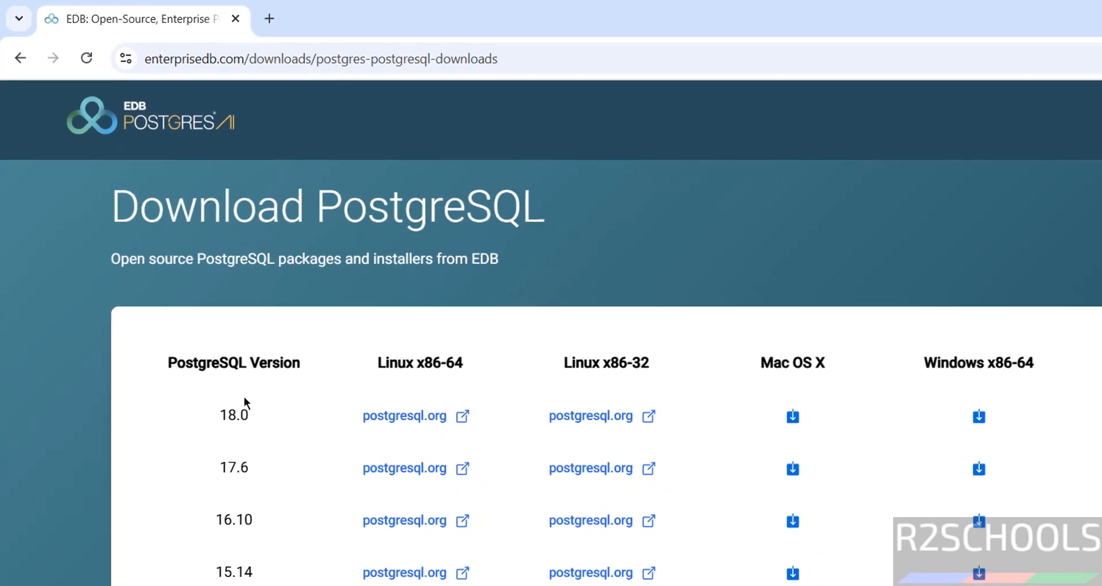
pyautogui.scroll(-2, 603, 368)
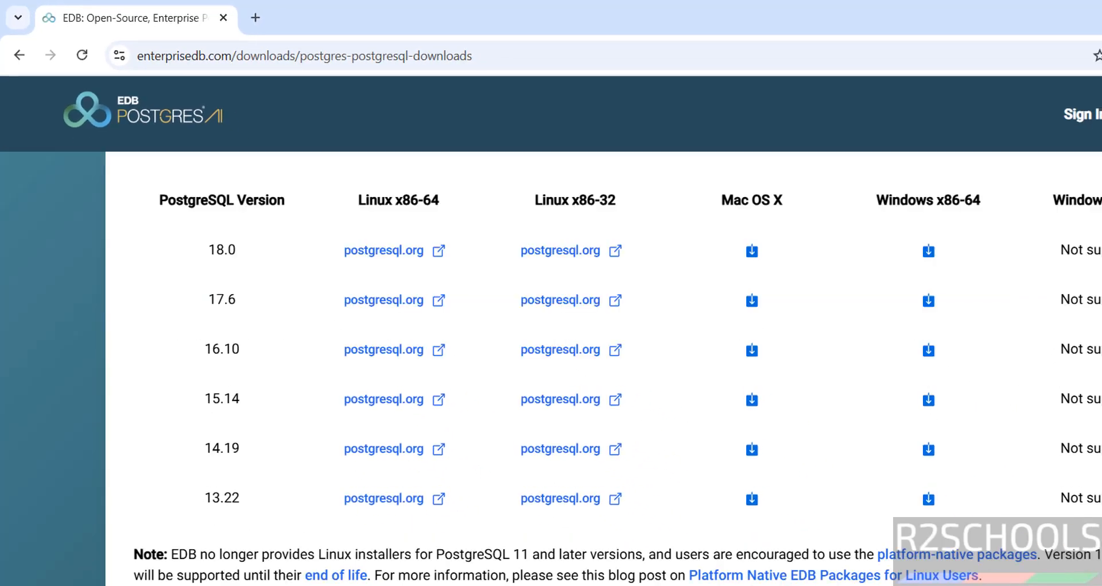
pyautogui.scroll(1, 927, 265)
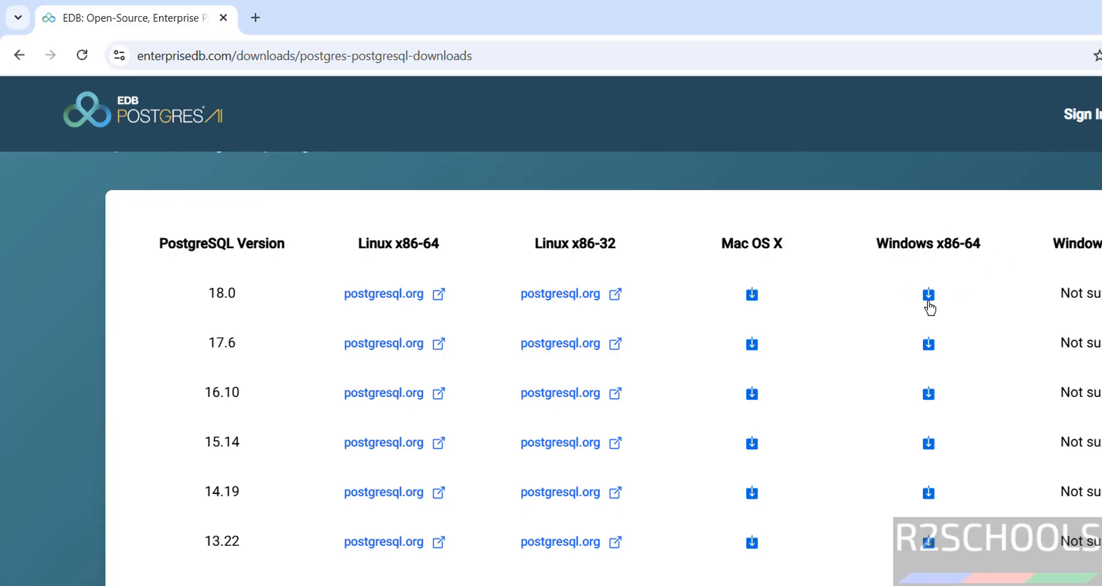
pyautogui.click(929, 299)
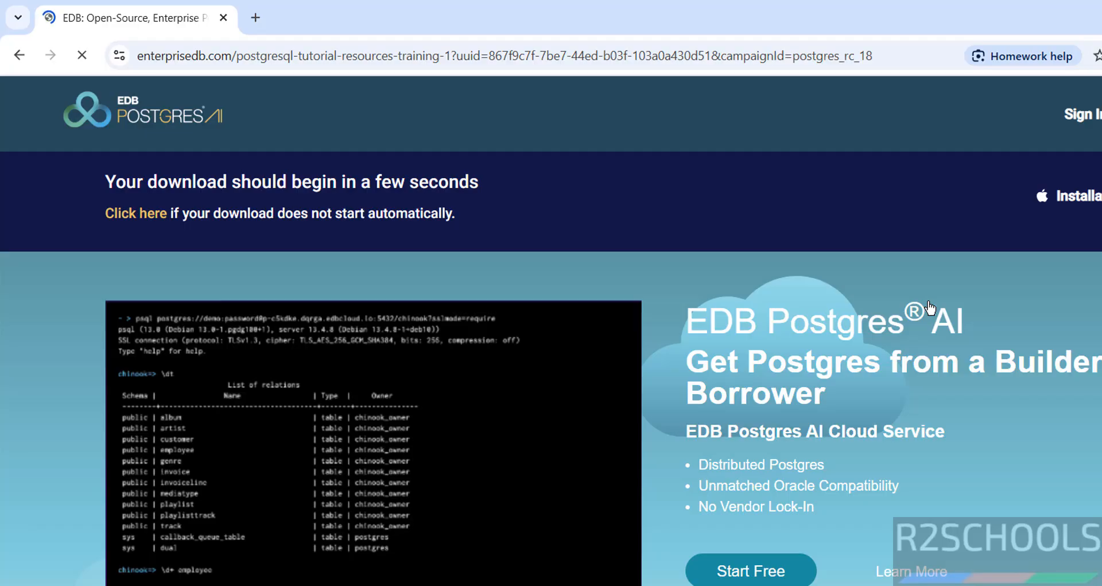
# Cancel the duplicate download in Chrome's downloads and run postgresql-18.0-1-windows-x64.exe.
pyautogui.hotkey('ctrl', 'j')
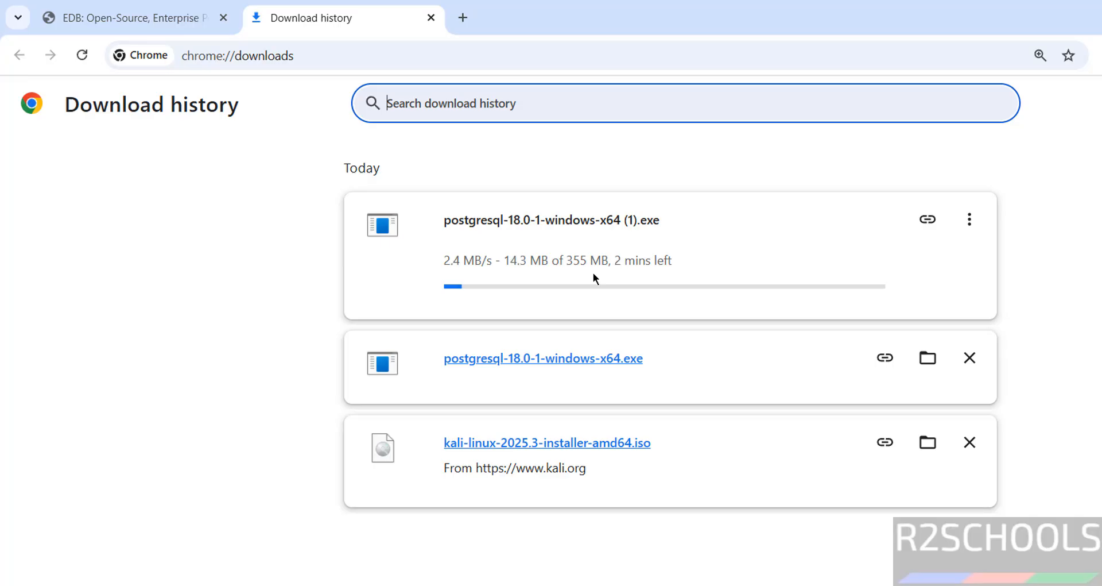
pyautogui.click(970, 220)
pyautogui.click(905, 265)
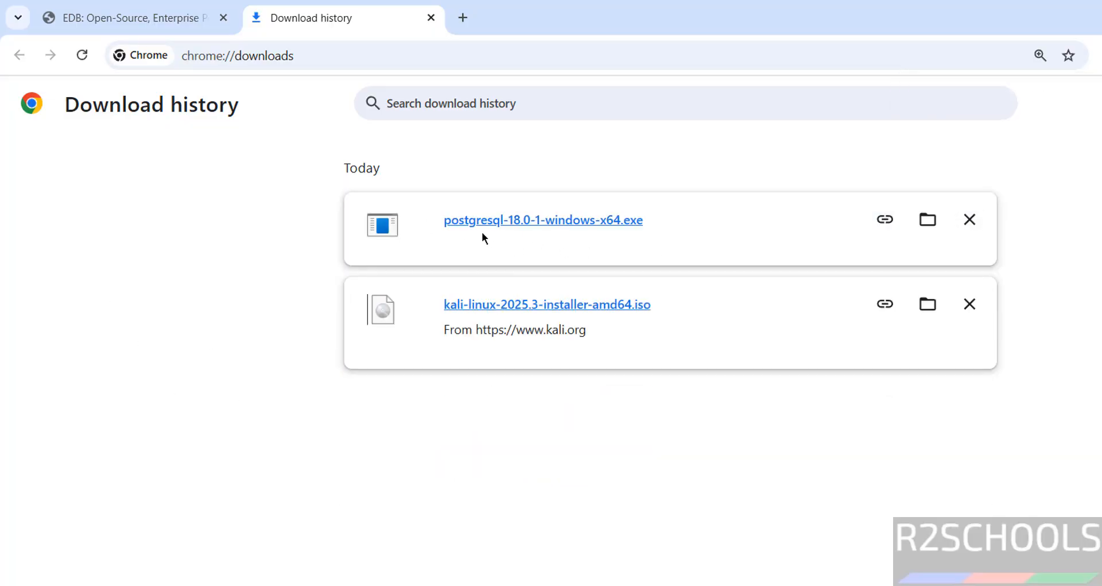
pyautogui.click(594, 220)
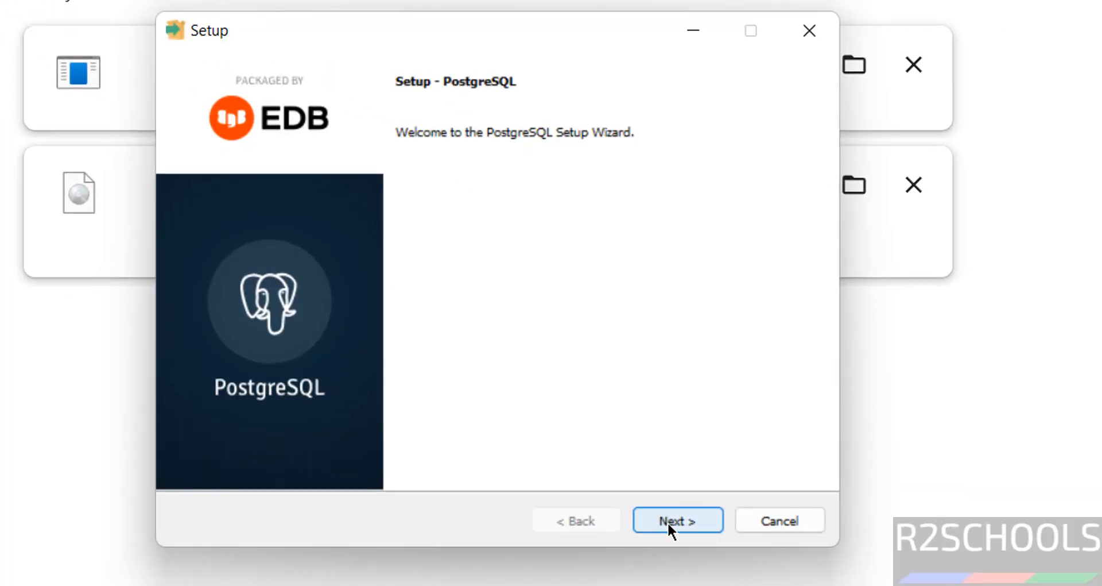
# Get past the welcome page and keep the default C:\Program Files\PostgreSQL\18 installation directory.
pyautogui.click(667, 524)
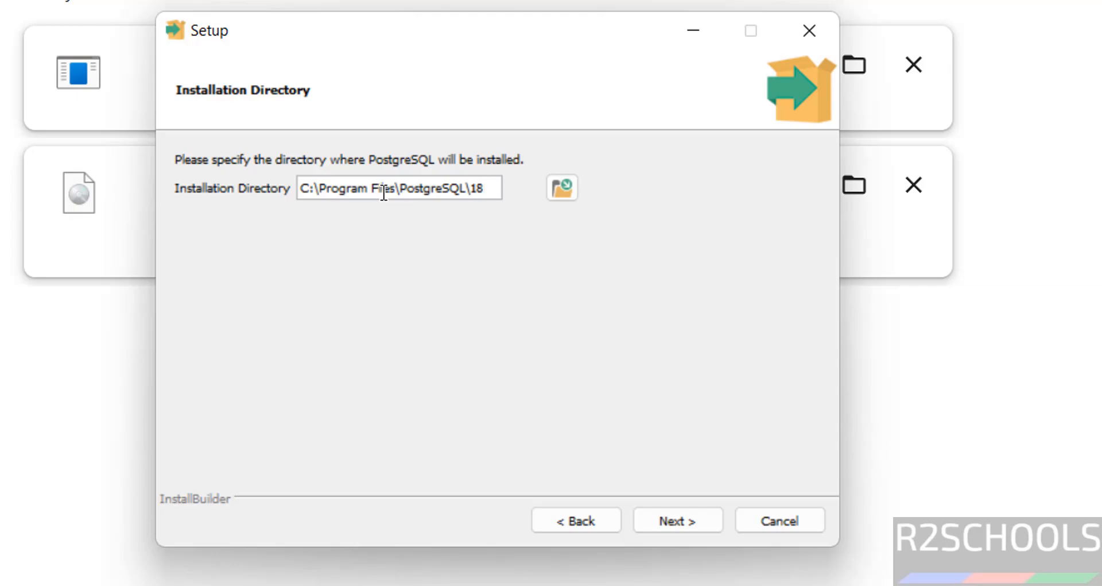
pyautogui.click(560, 190)
pyautogui.press('Escape')
pyautogui.click(681, 521)
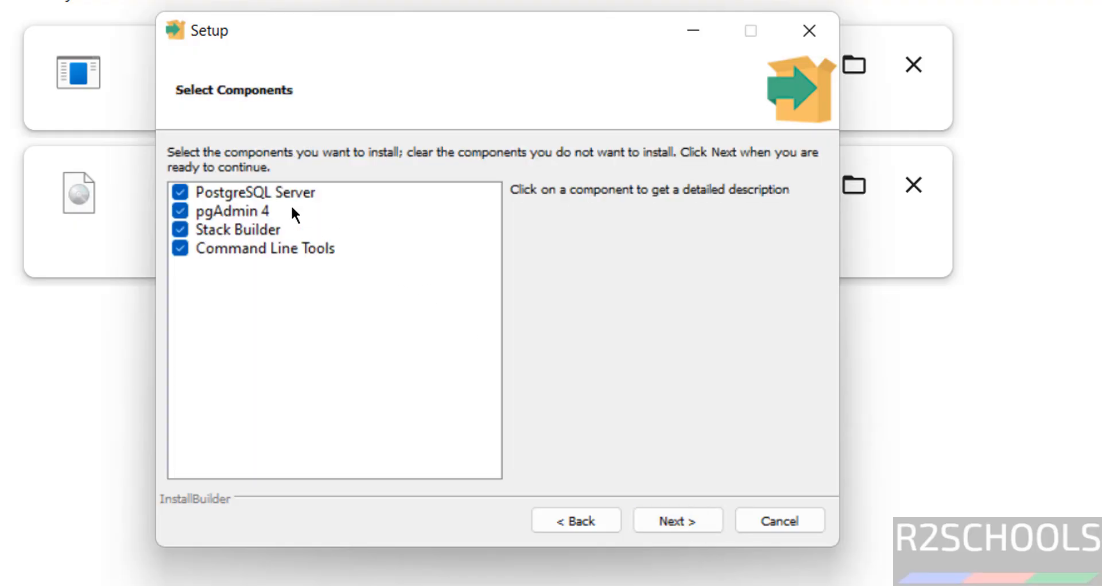
# Keep all four components (Server, pgAdmin 4, Stack Builder, Command Line Tools) and the default data directory.
pyautogui.click(215, 232)
pyautogui.click(216, 251)
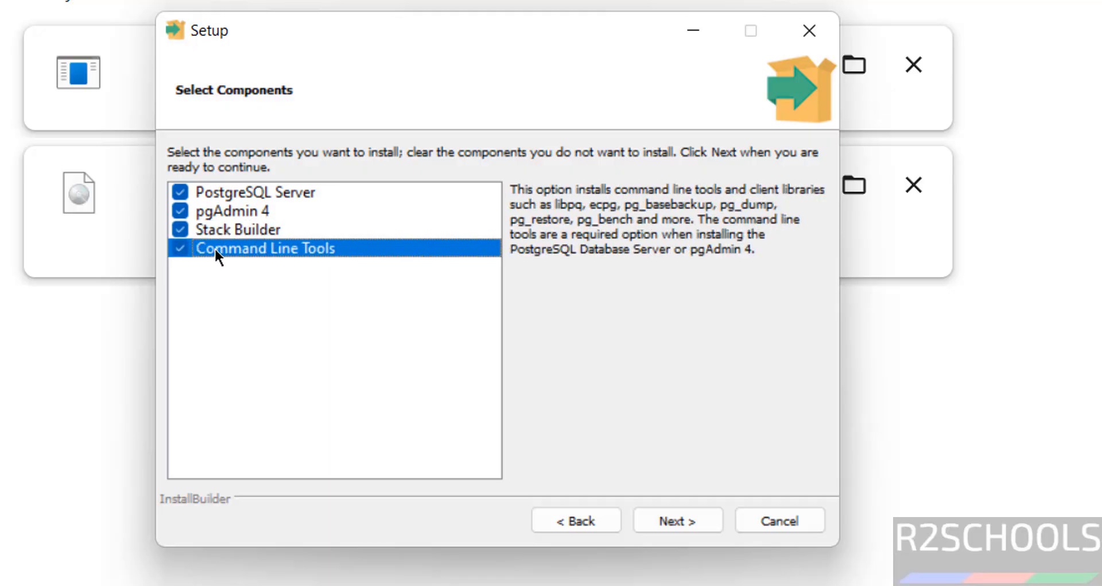
pyautogui.click(257, 192)
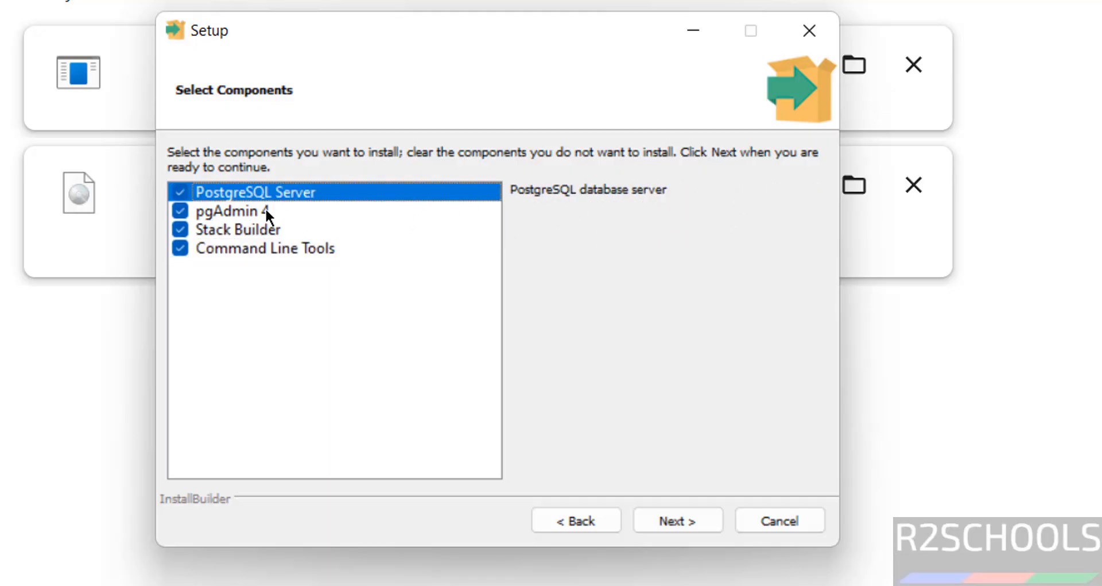
pyautogui.click(219, 216)
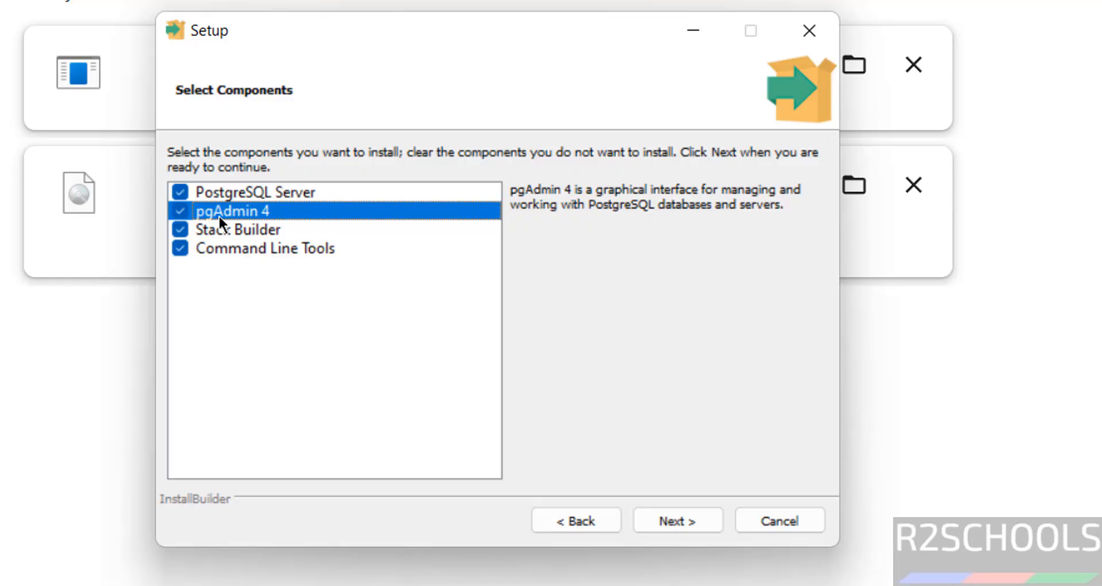
pyautogui.click(234, 247)
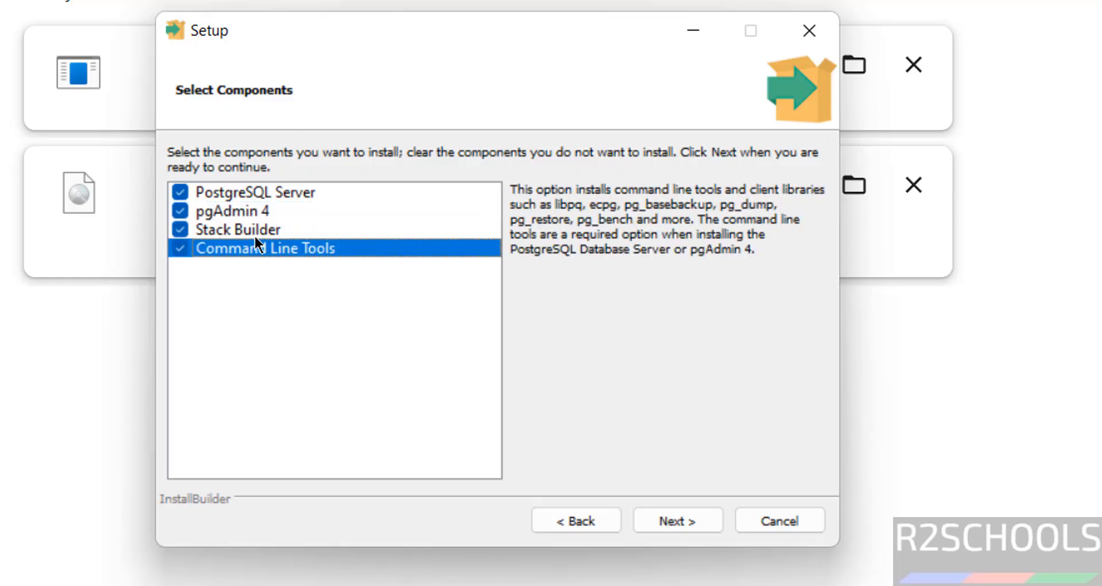
pyautogui.click(696, 530)
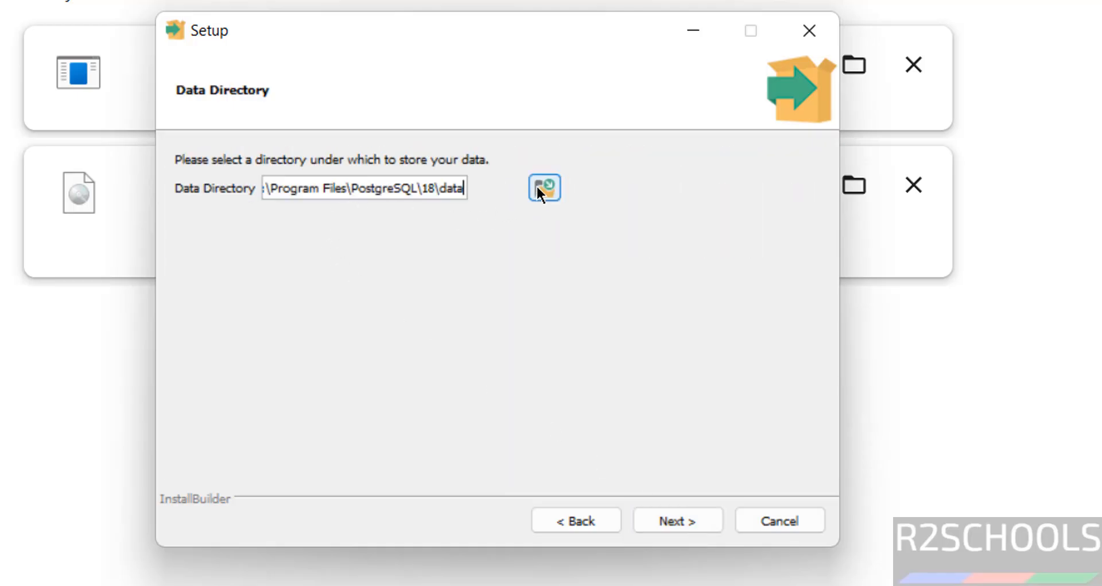
pyautogui.click(669, 525)
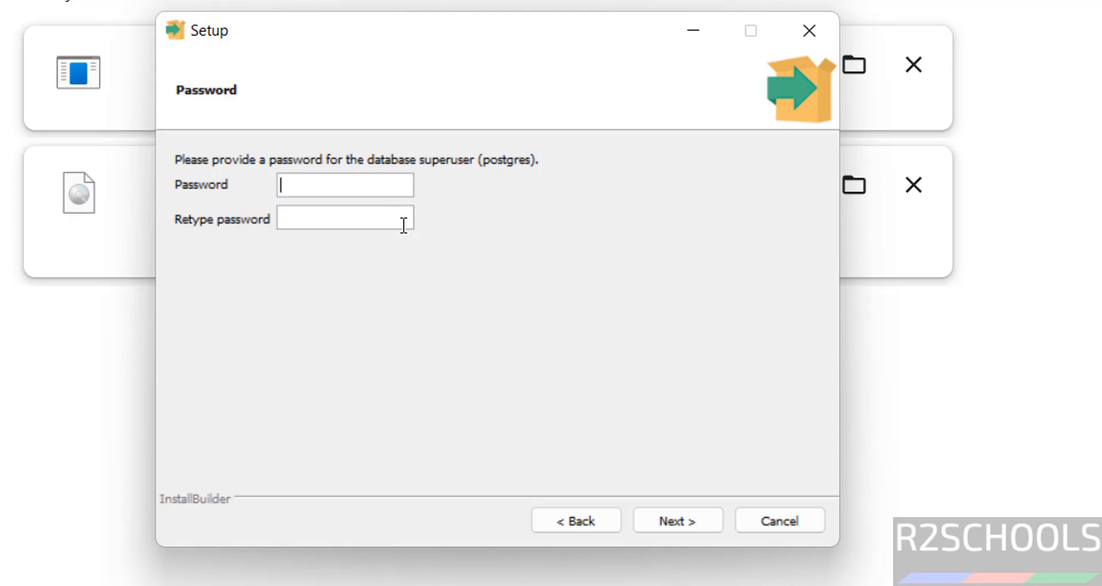
# Enter and confirm the postgres superuser password, keeping port 5432 and the DEFAULT locale.
pyautogui.write('admin@123admin@1234')
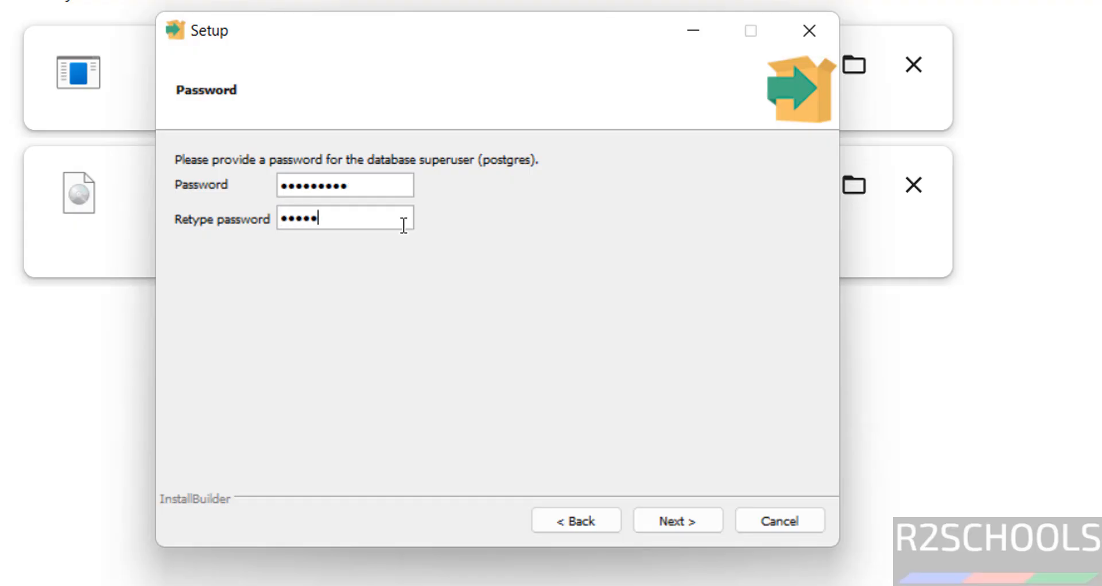
pyautogui.click(672, 506)
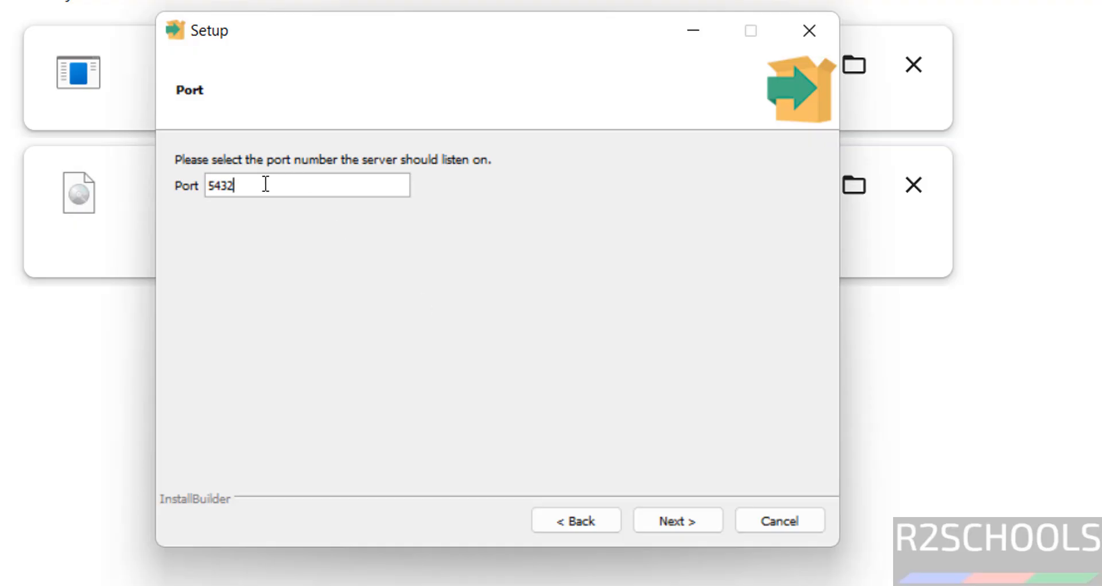
pyautogui.click(671, 520)
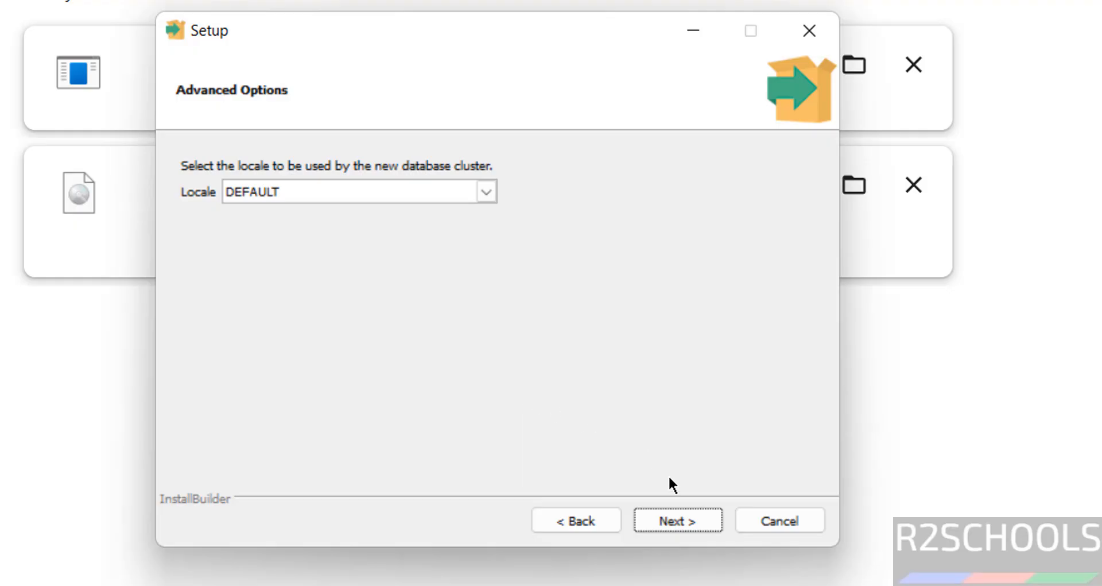
pyautogui.click(669, 519)
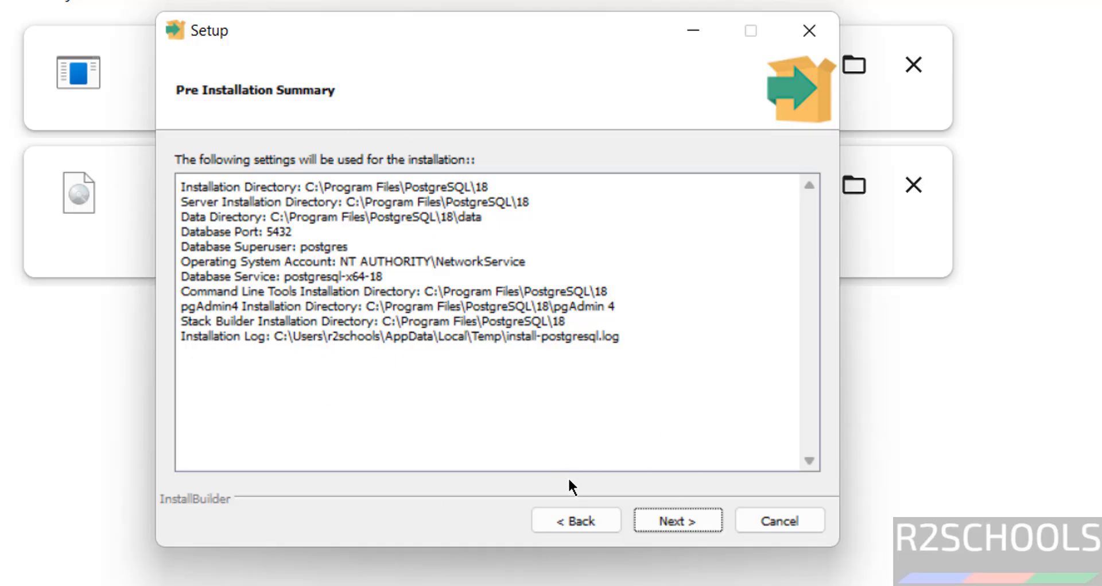
# Review the pre-installation summary and start installing PostgreSQL.
pyautogui.click(563, 519)
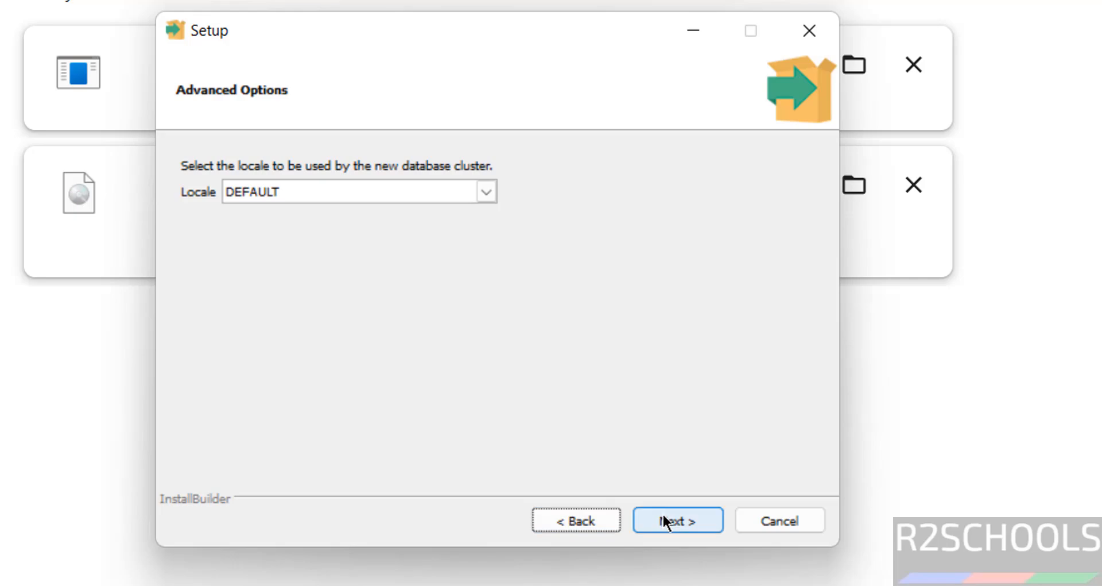
pyautogui.click(664, 516)
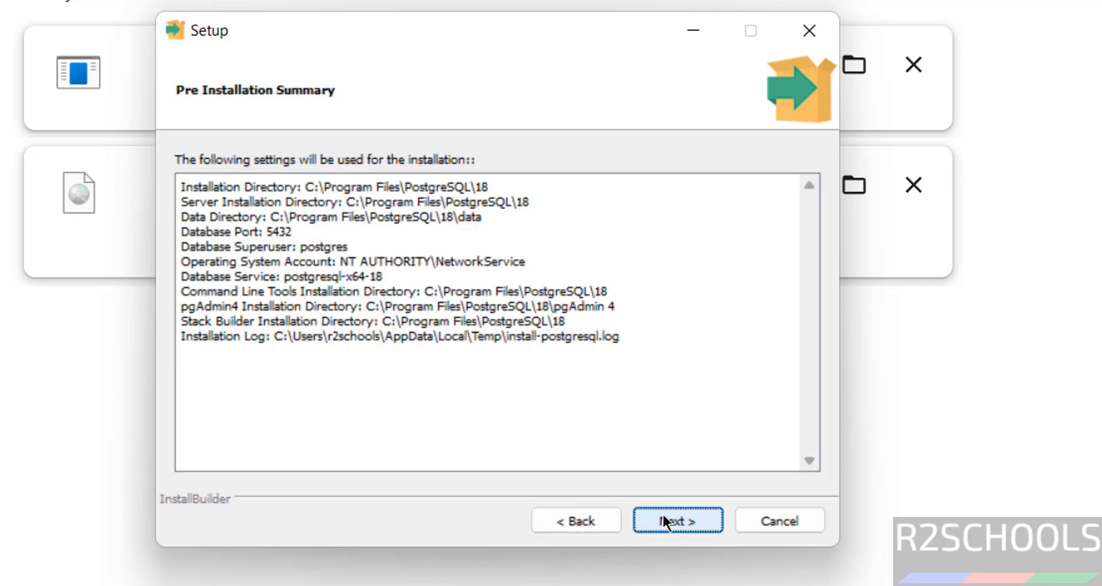
pyautogui.click(663, 515)
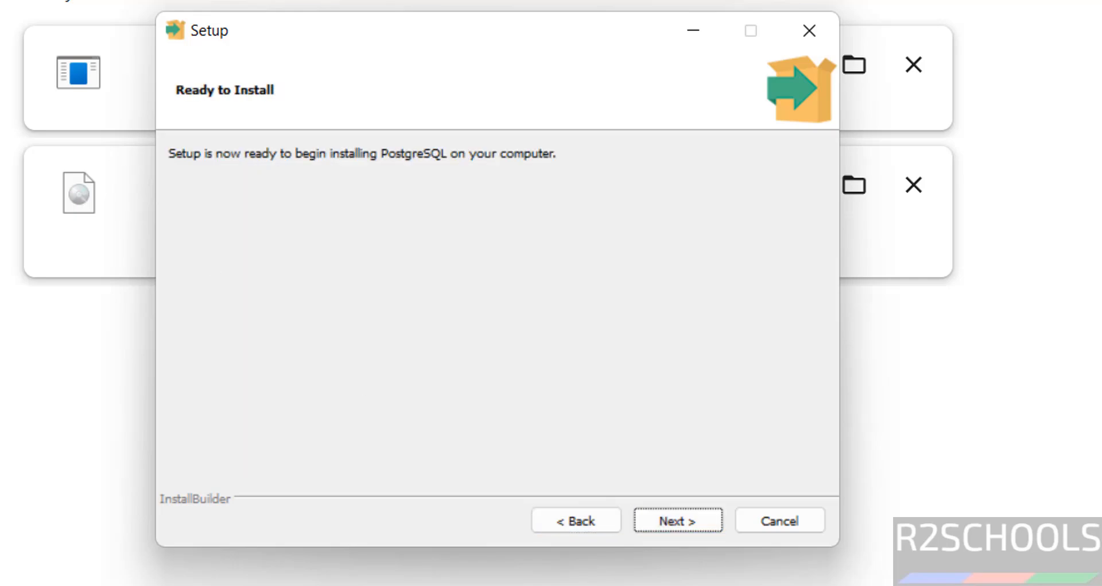
pyautogui.click(680, 514)
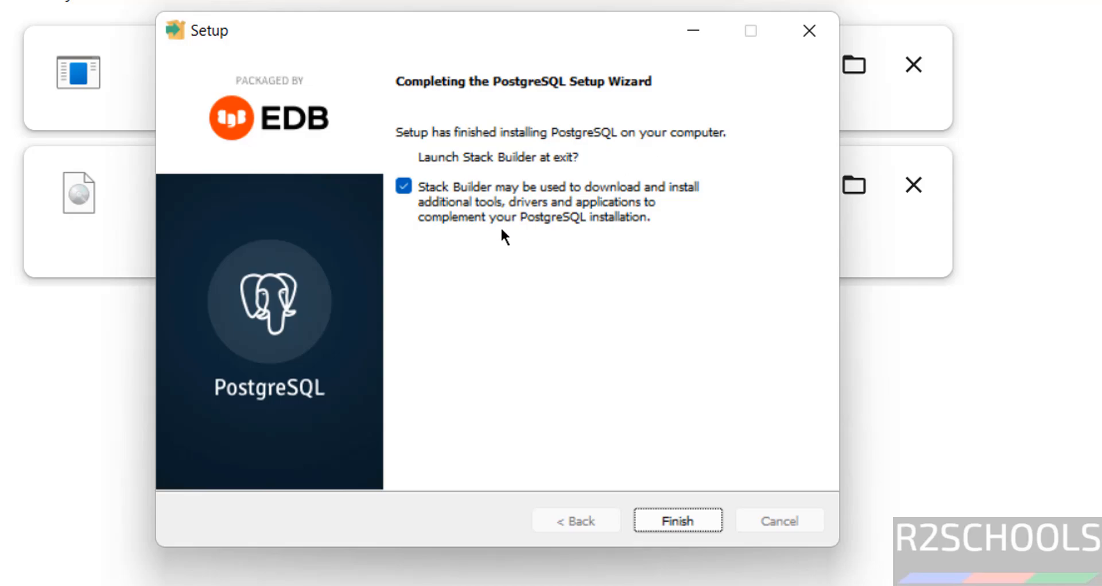
# Uncheck Stack Builder at exit, check the PostgreSQL 18 Start menu folder, and finish the wizard.
pyautogui.click(405, 186)
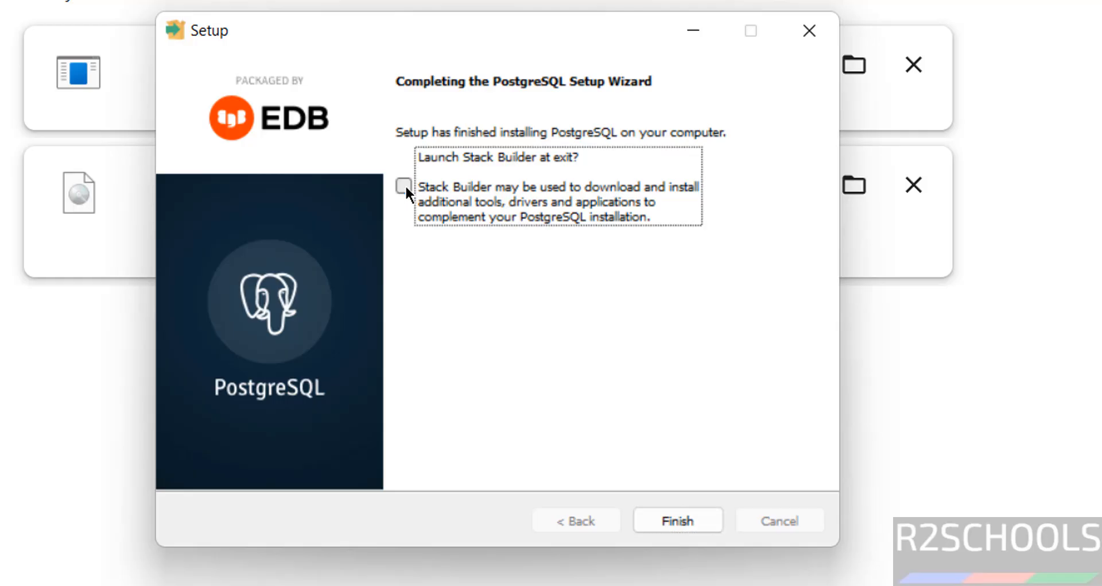
pyautogui.press('super')
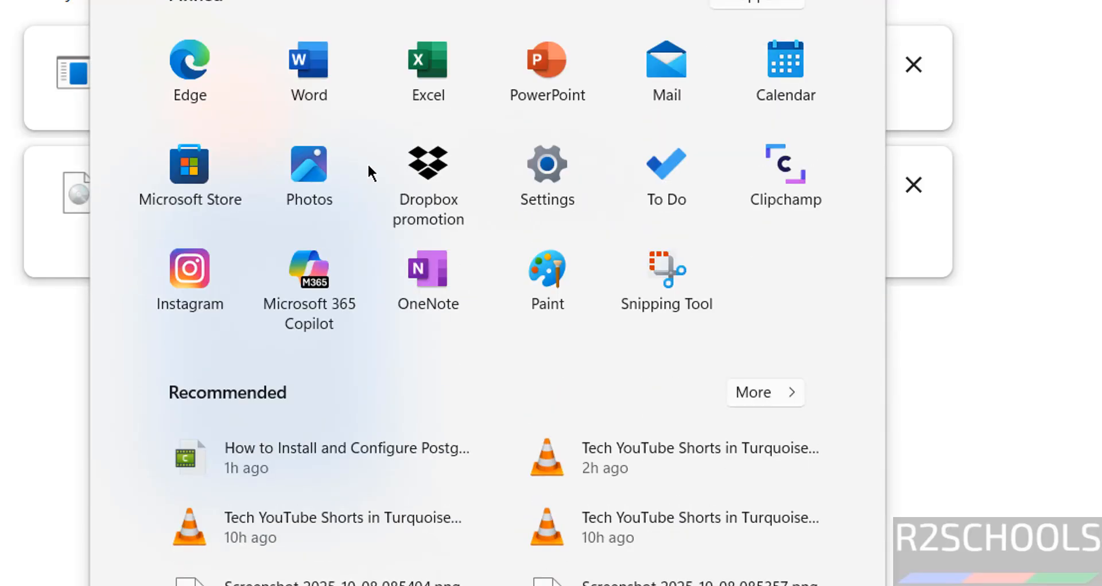
pyautogui.click(741, 3)
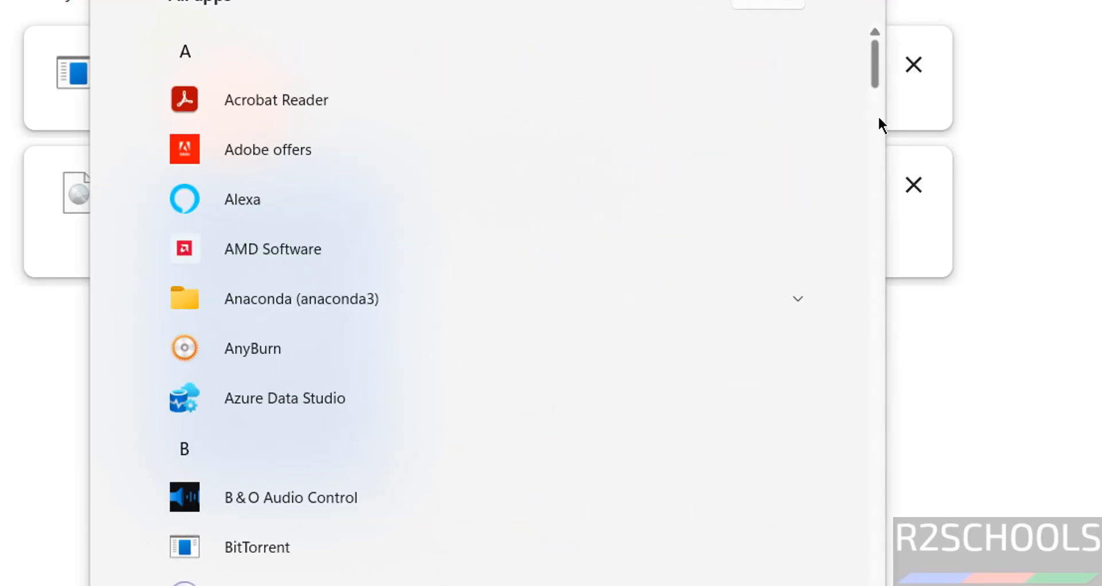
pyautogui.moveTo(877, 144); pyautogui.dragTo(890, 451)
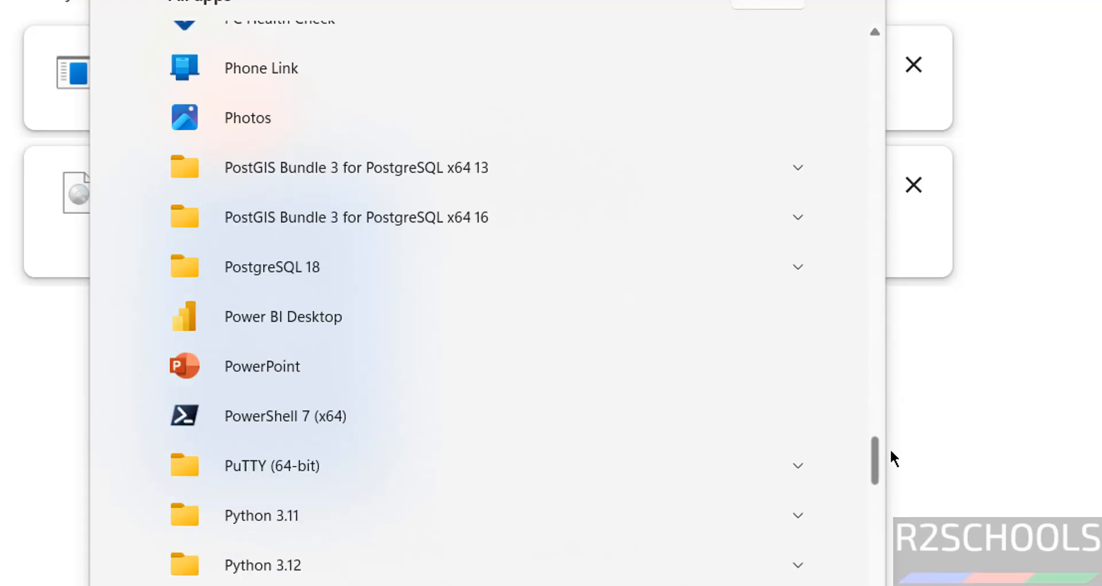
pyautogui.click(330, 266)
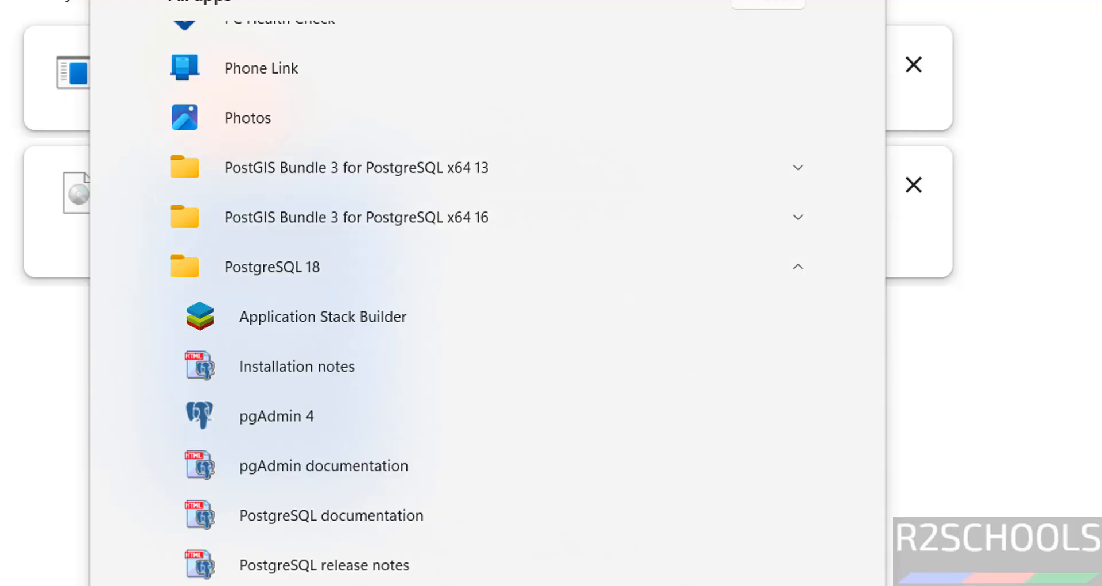
pyautogui.press('Escape')
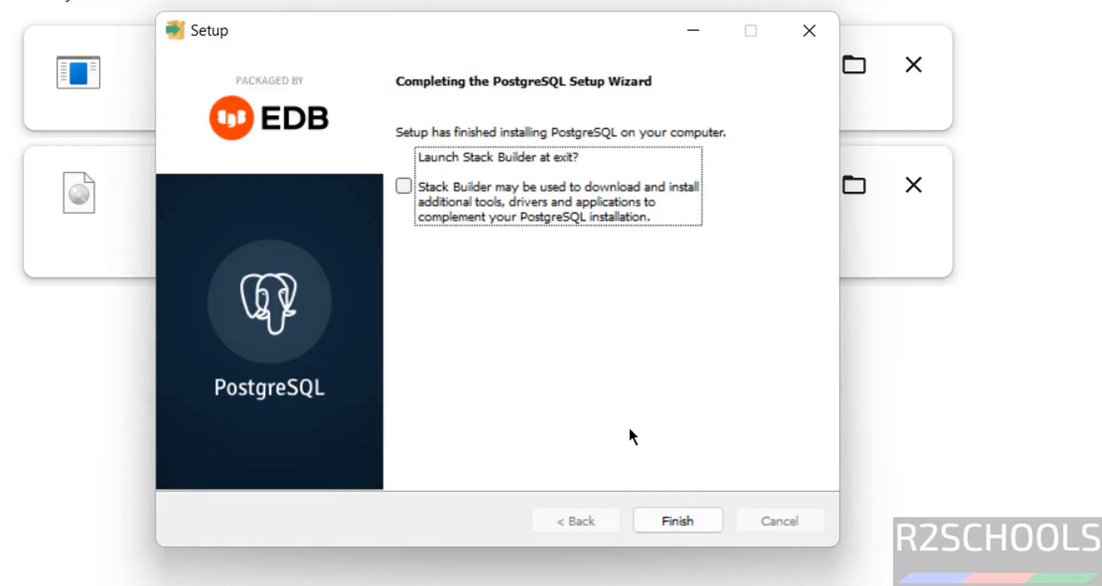
pyautogui.click(673, 520)
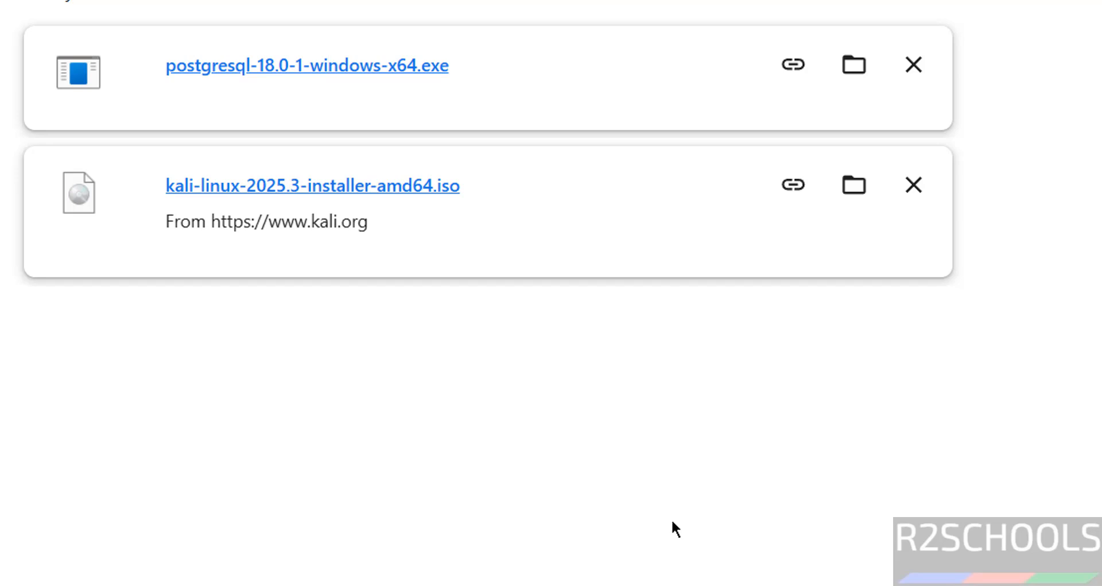
# Launch SQL Shell (psql) from the PostgreSQL 18 group under All apps.
pyautogui.press('super')
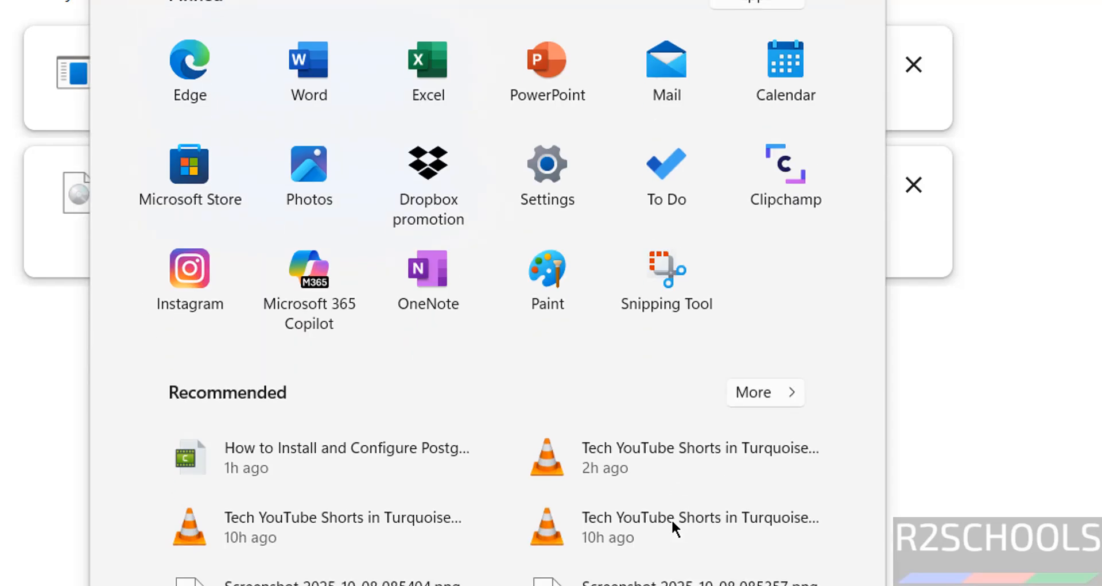
pyautogui.click(754, 1)
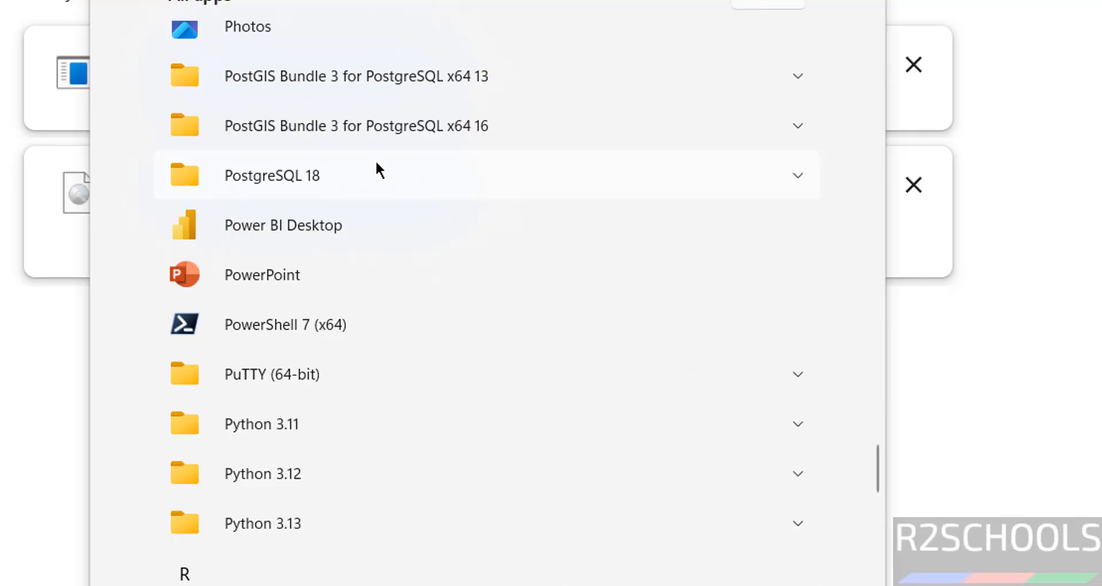
pyautogui.click(377, 163)
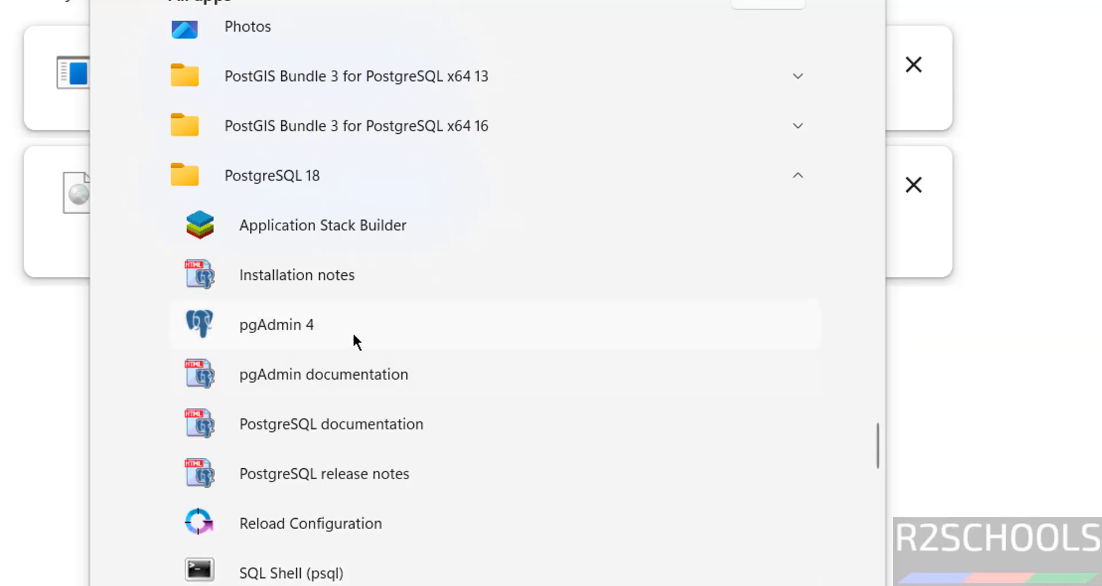
pyautogui.click(286, 573)
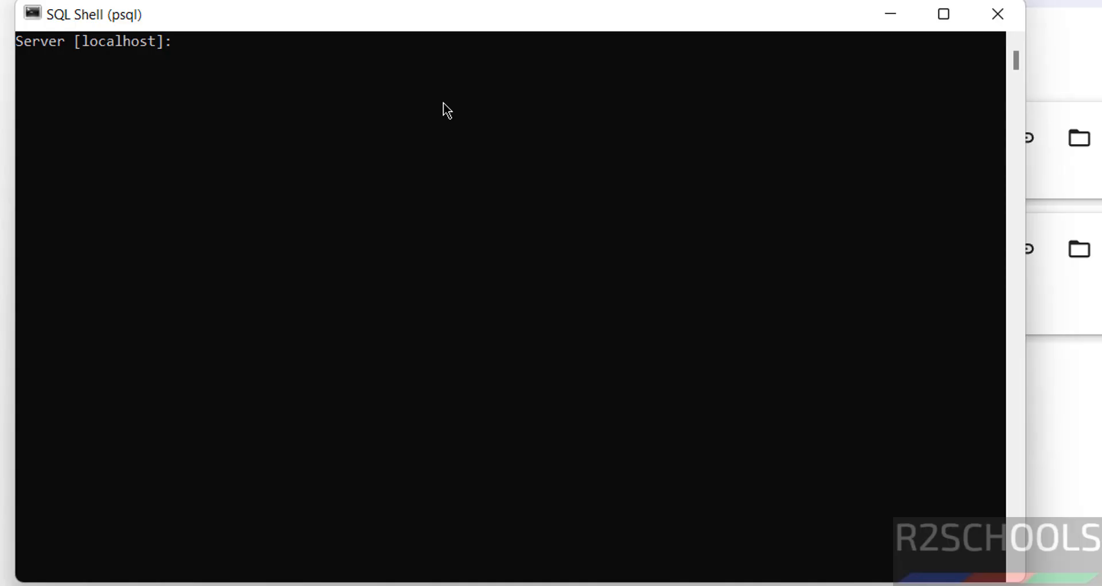
# Connect as postgres with default localhost, postgres database and port 5432, then type select version();.
pyautogui.press('Return')
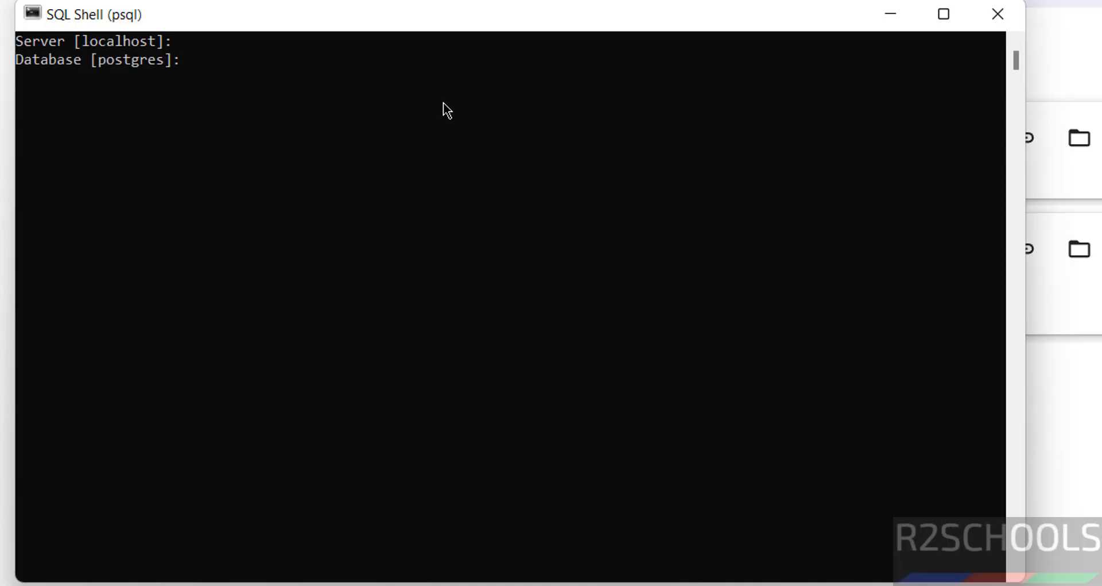
pyautogui.press('Return')
pyautogui.press('Return')
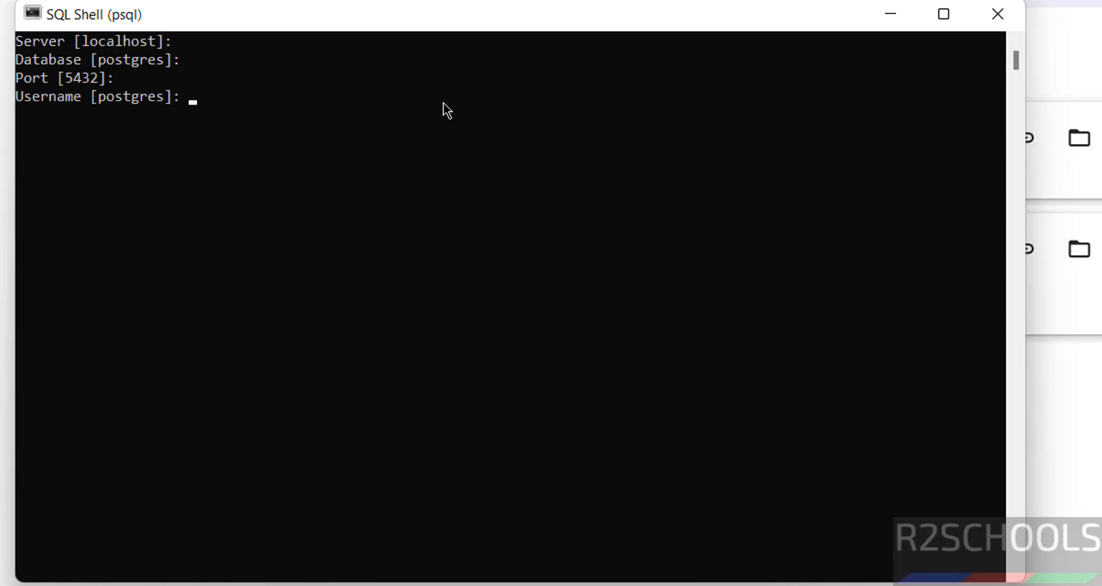
pyautogui.press('Return')
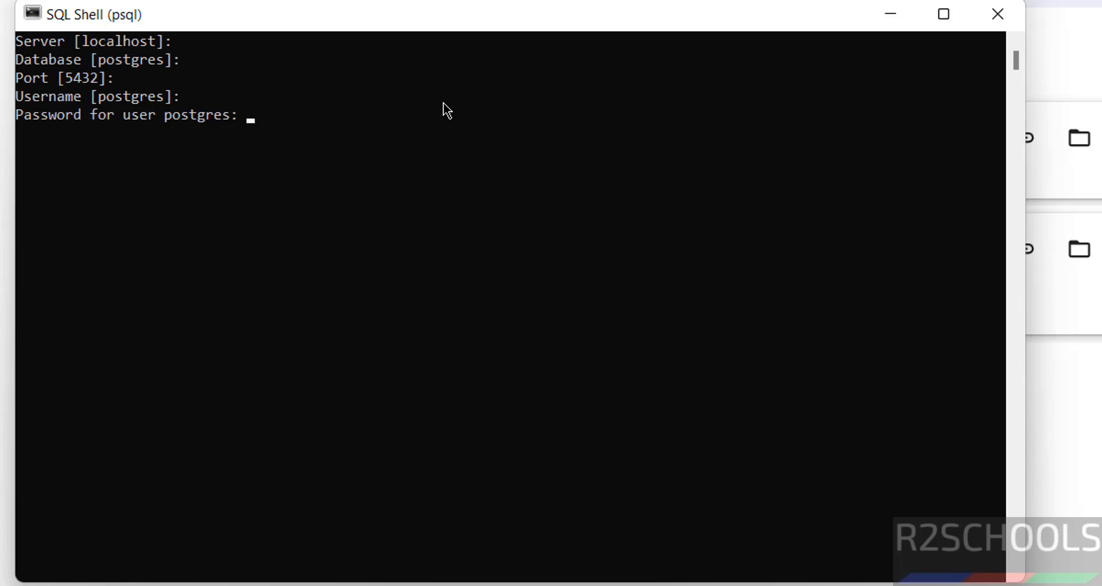
pyautogui.press('Return')
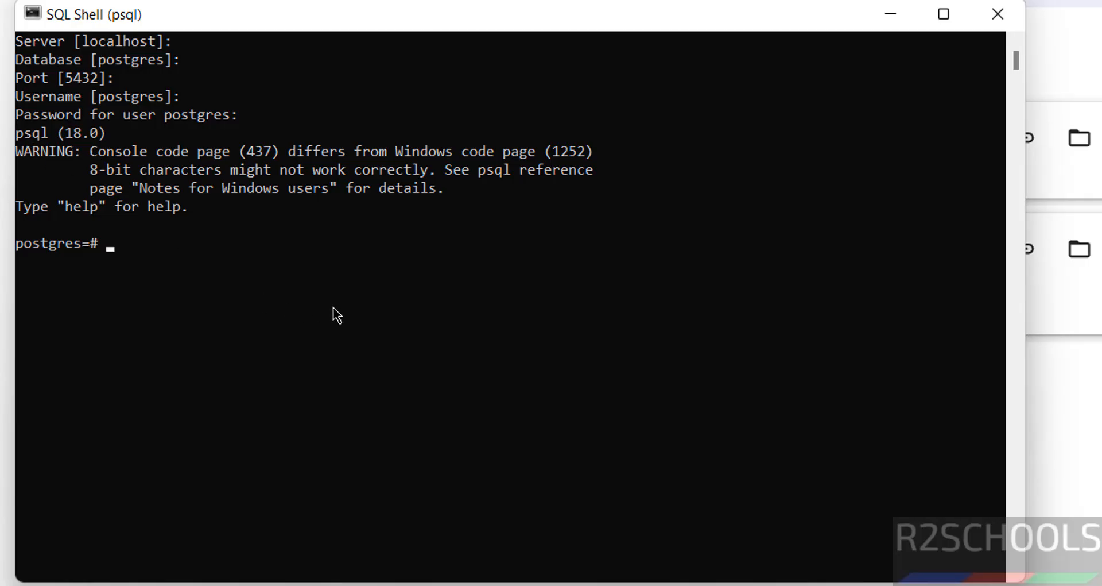
pyautogui.write('select ')
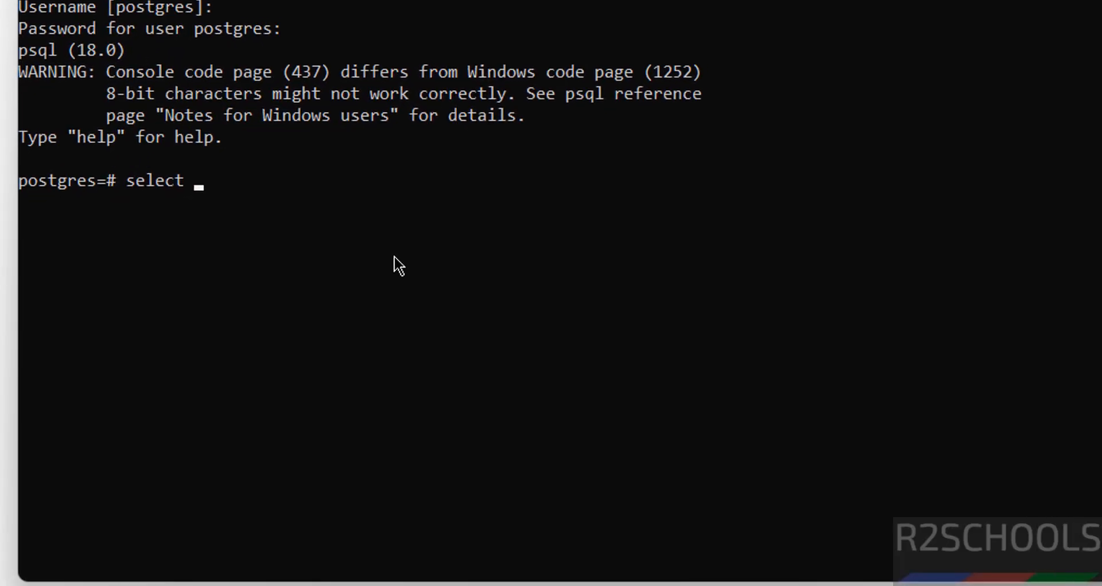
pyautogui.write('version()')
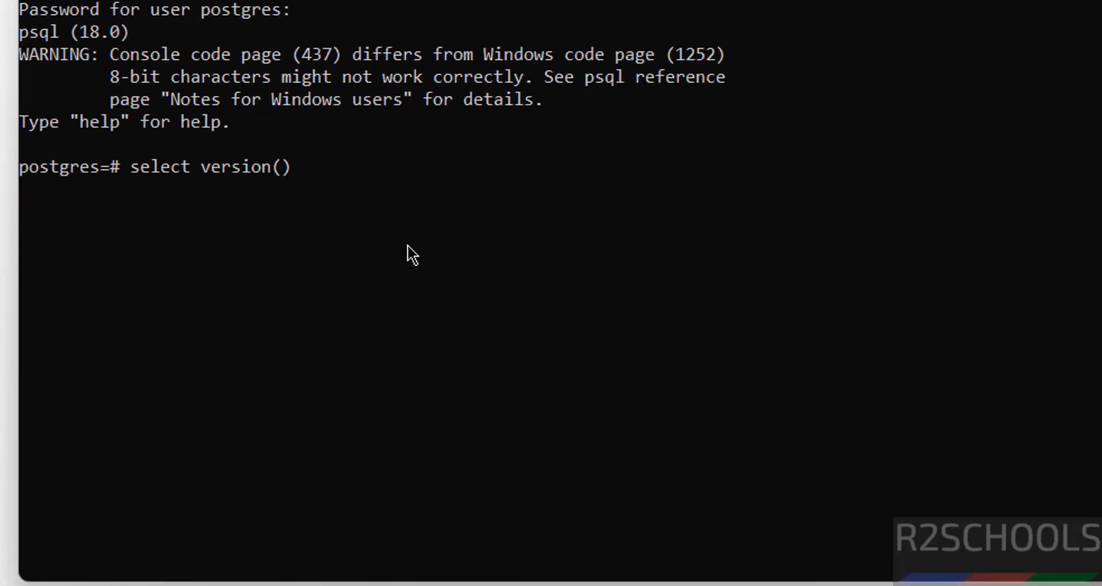
pyautogui.write(';')
# Check the server version is 18.0 and list databases with \l and select datname from pg_database;.
pyautogui.press('Return')
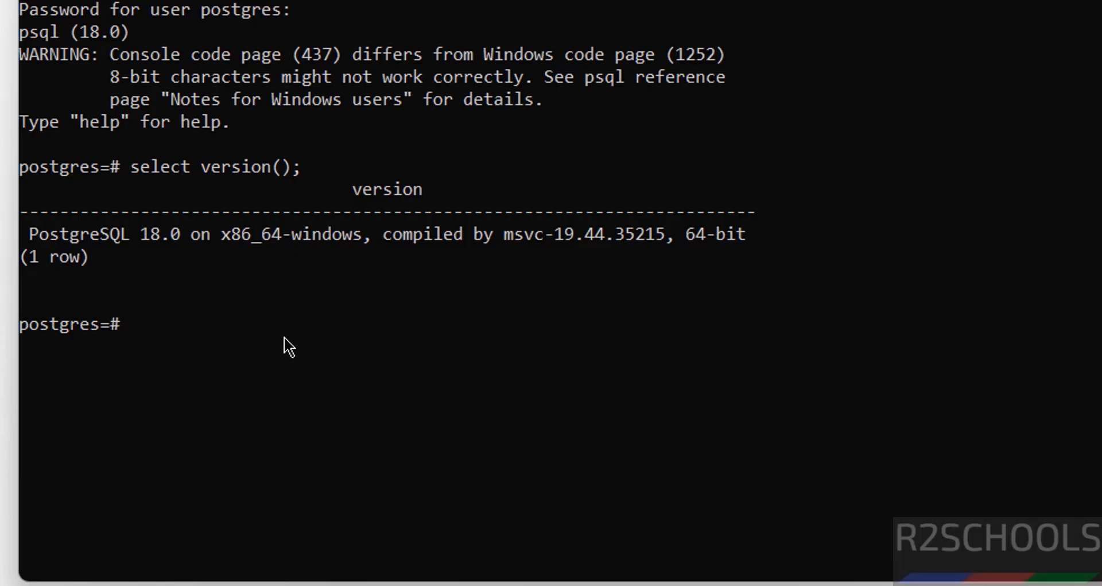
pyautogui.write('\\l')
pyautogui.press('Return')
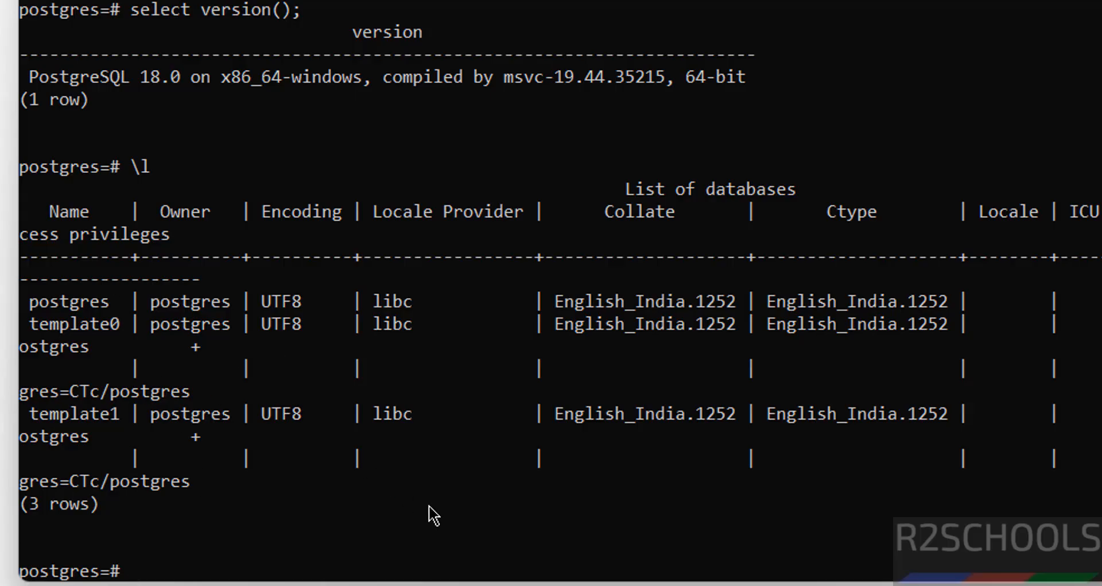
pyautogui.write('select *')
pyautogui.press('BackSpace')
pyautogui.write('datname from p')
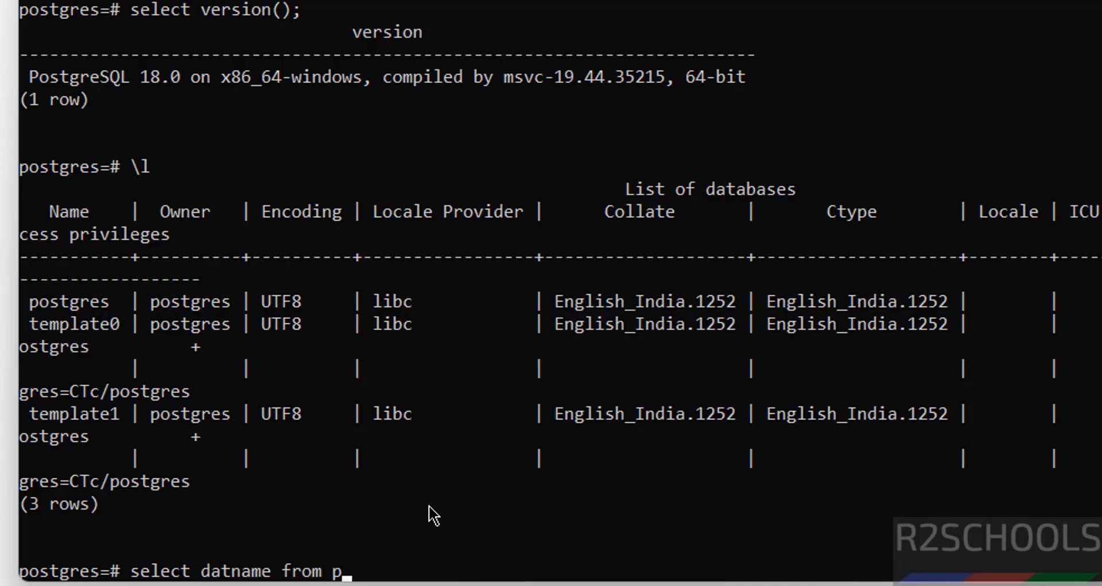
pyautogui.write('g_database;')
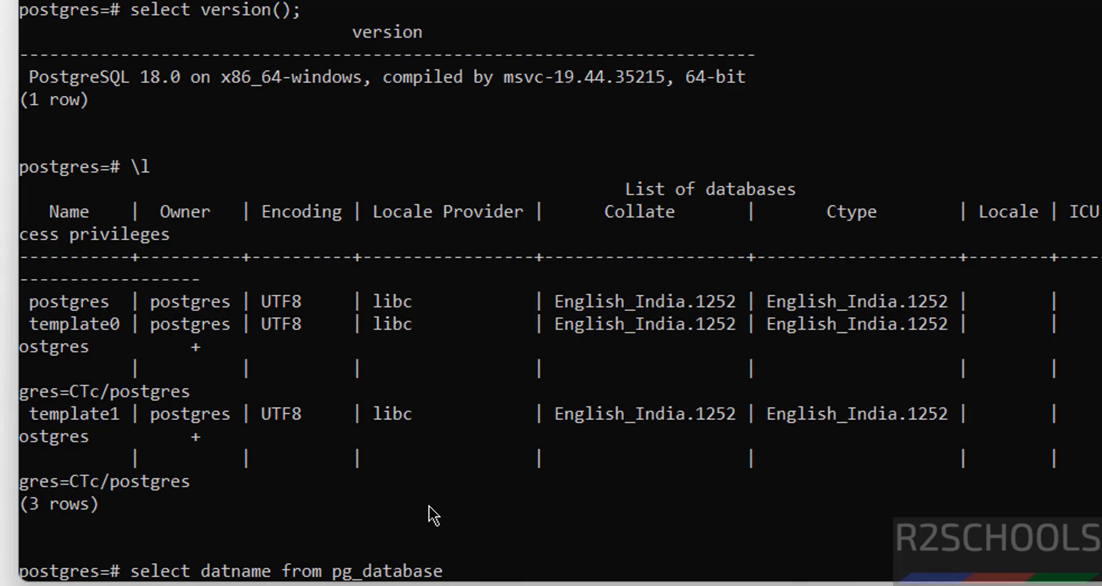
pyautogui.press('Return')
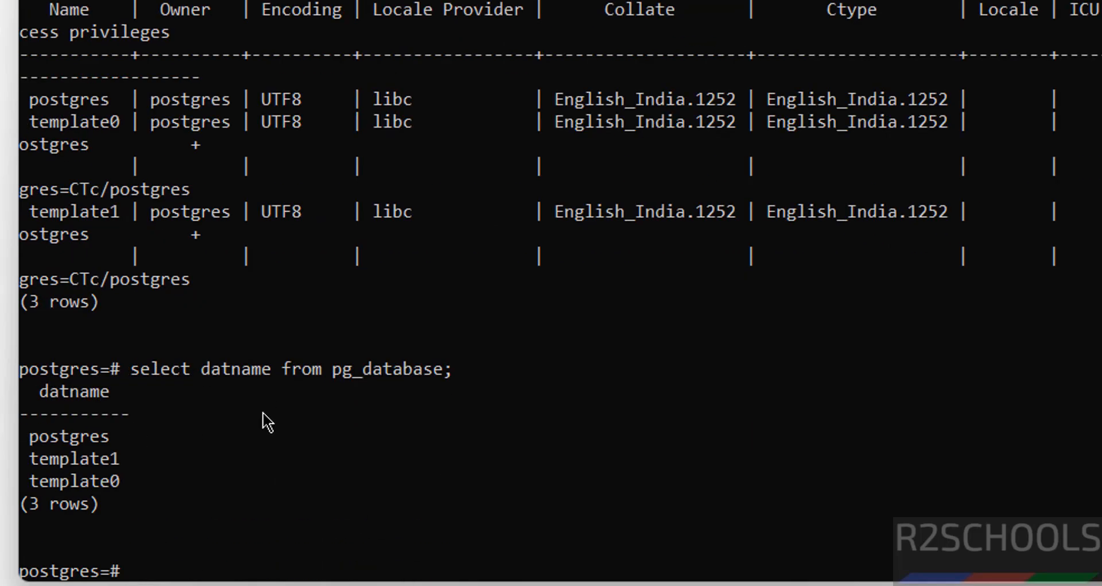
# List roles and users with \du and select usename from pg_user;.
pyautogui.write('\\du')
pyautogui.press('Return')
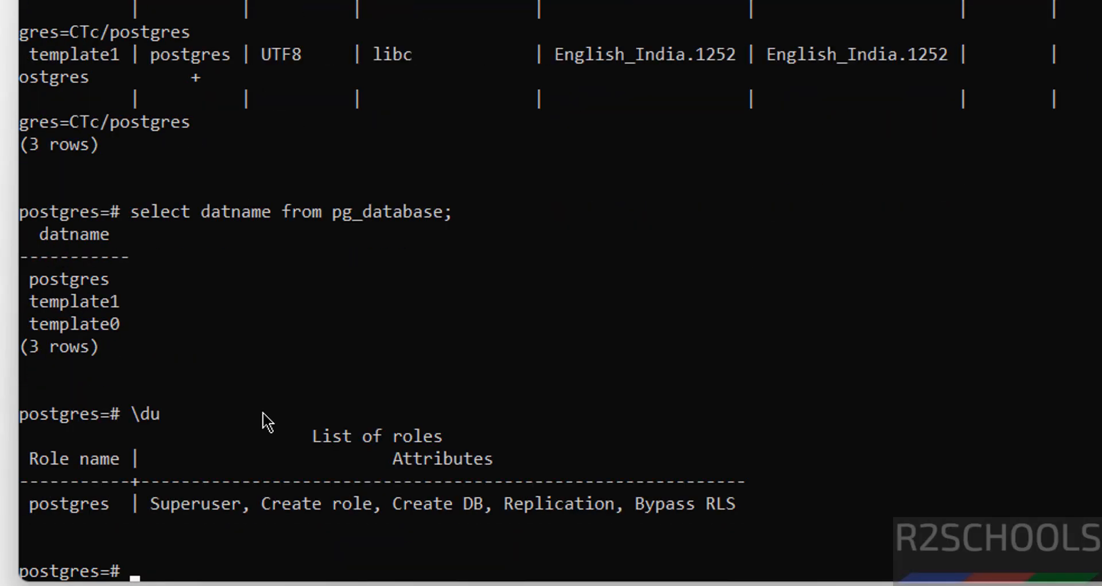
pyautogui.write('select usena')
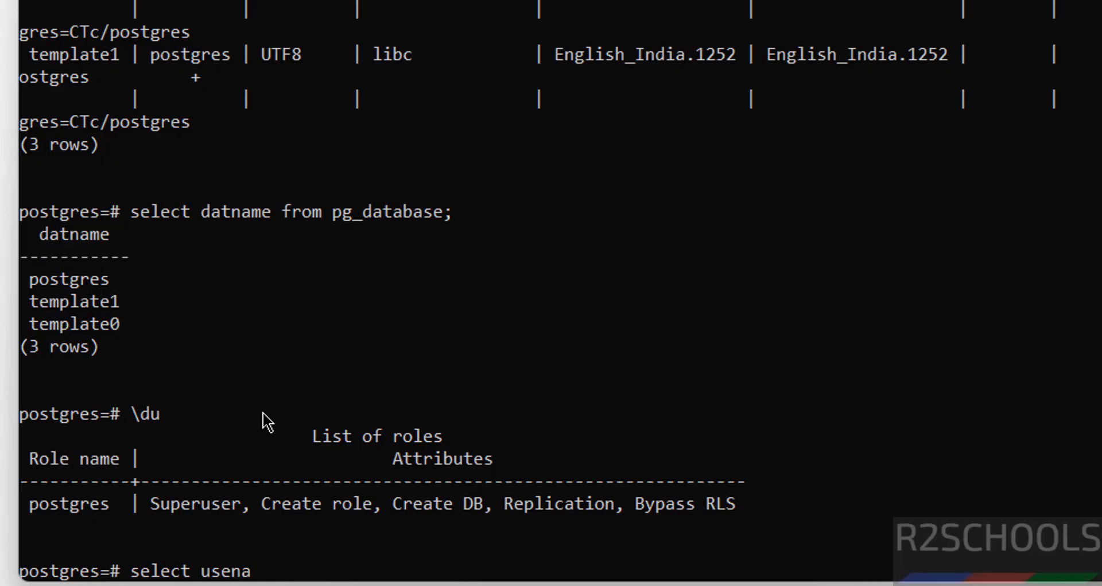
pyautogui.write('me from pg_')
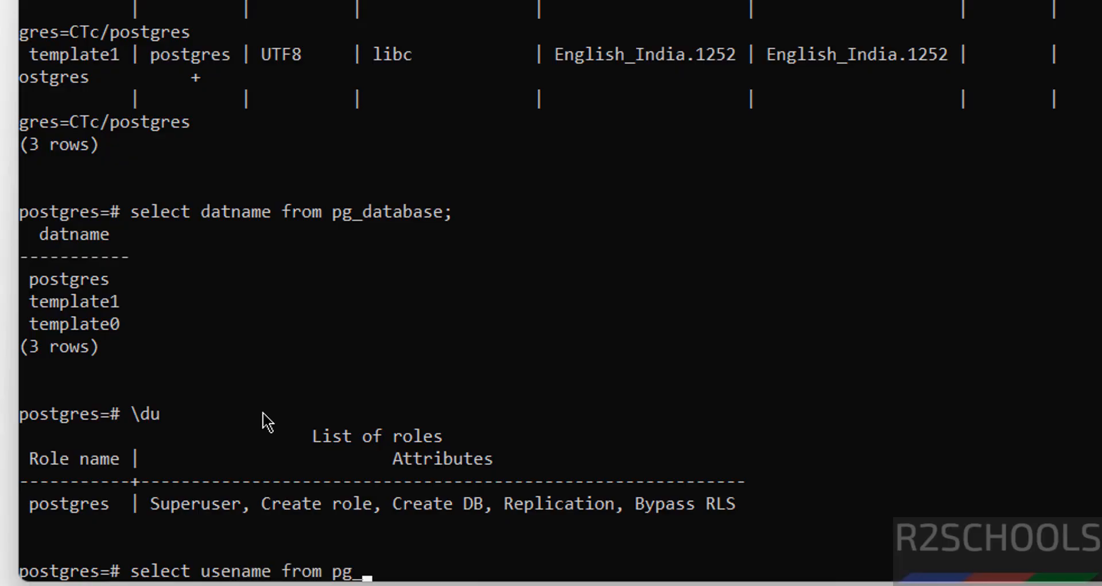
pyautogui.write('user;')
pyautogui.press('Return')
# Run create database bank;, confirm it with \l, and switch to it with \connect bank.
pyautogui.write('cr')
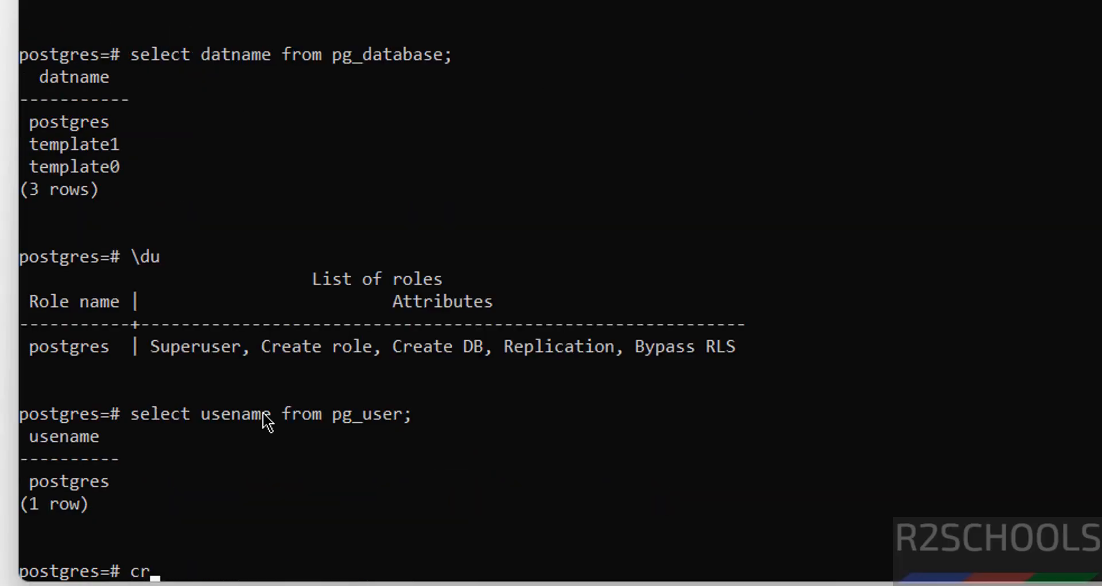
pyautogui.write('eate databas')
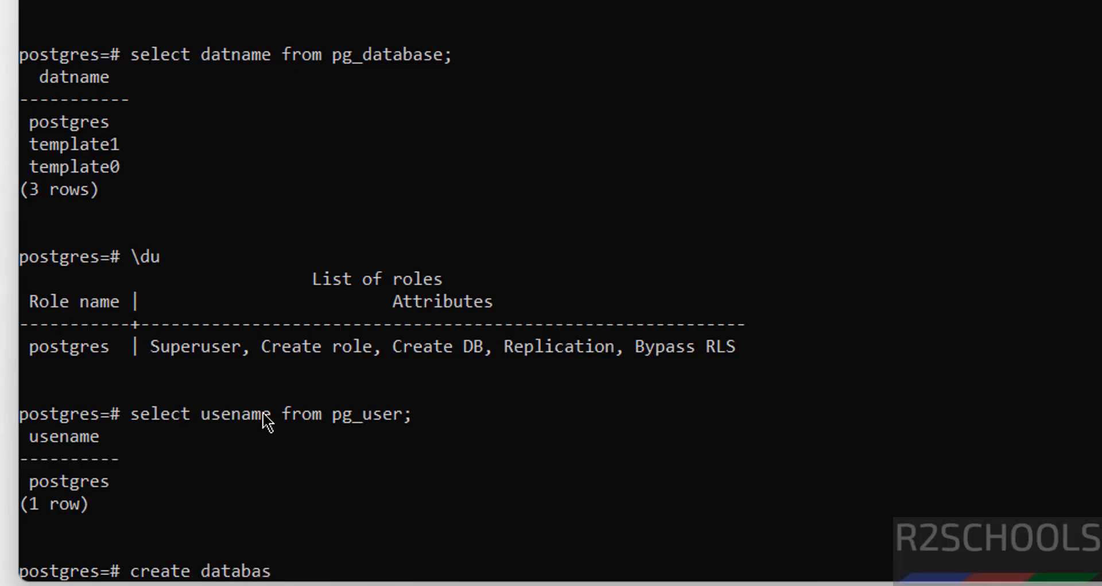
pyautogui.write('e bank;')
pyautogui.press('Return')
pyautogui.write('\\l')
pyautogui.press('Return')
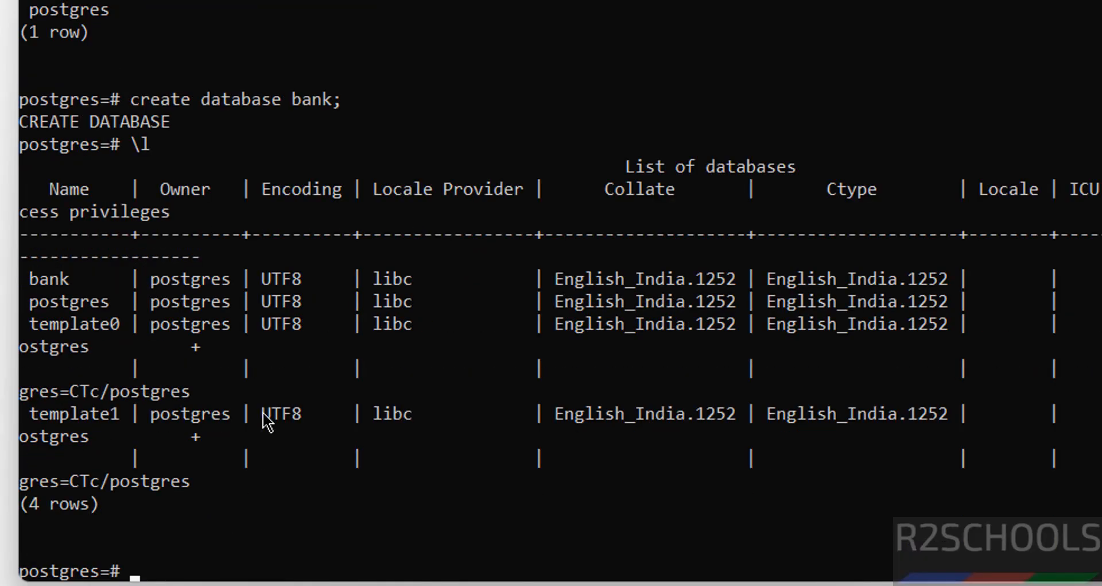
pyautogui.doubleClick(47, 278)
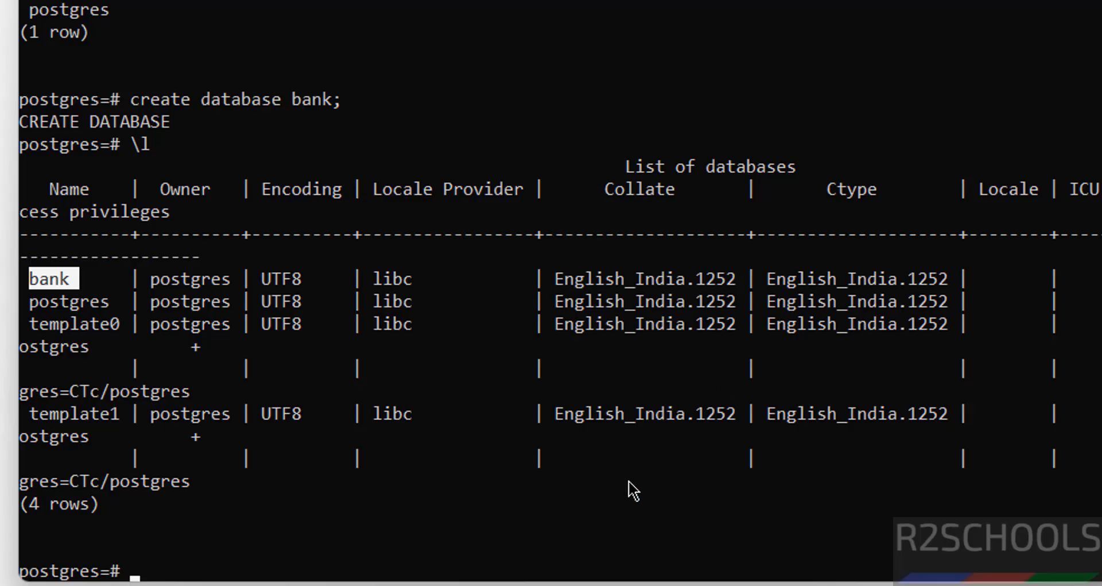
pyautogui.write('\\')
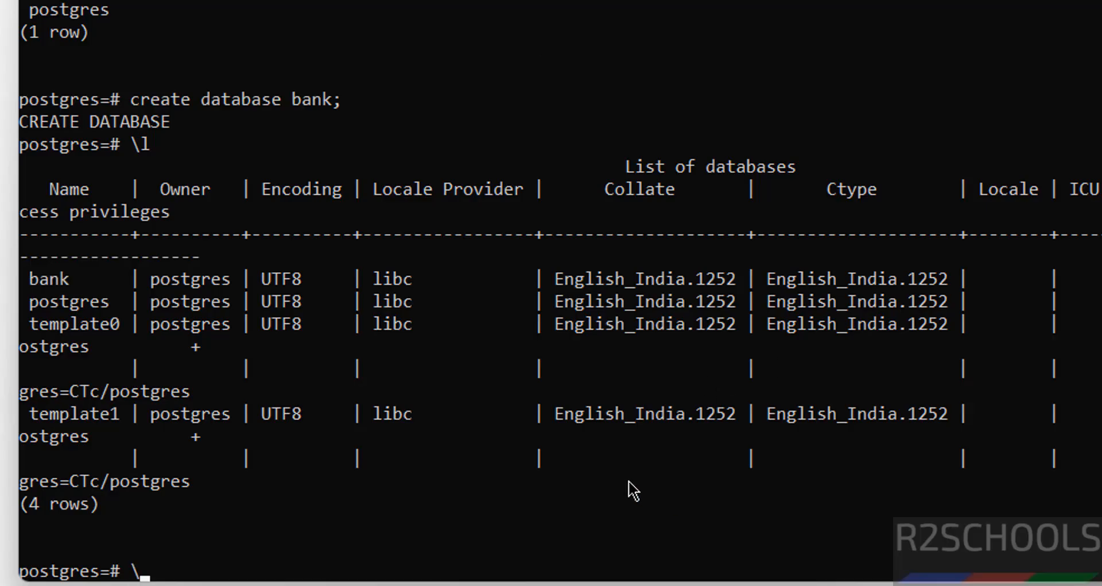
pyautogui.write('connect bank')
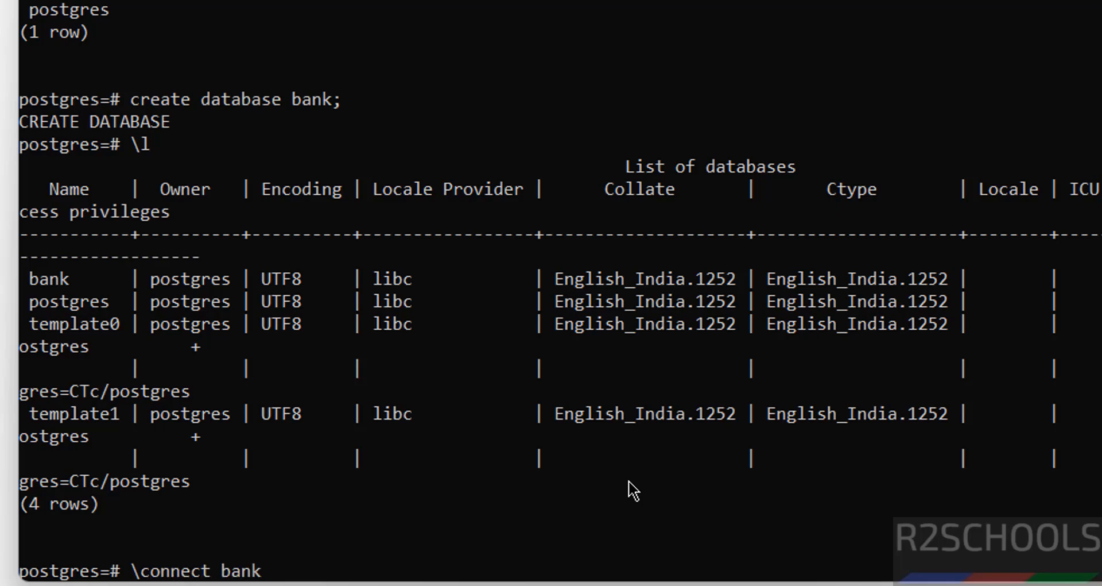
pyautogui.press('Return')
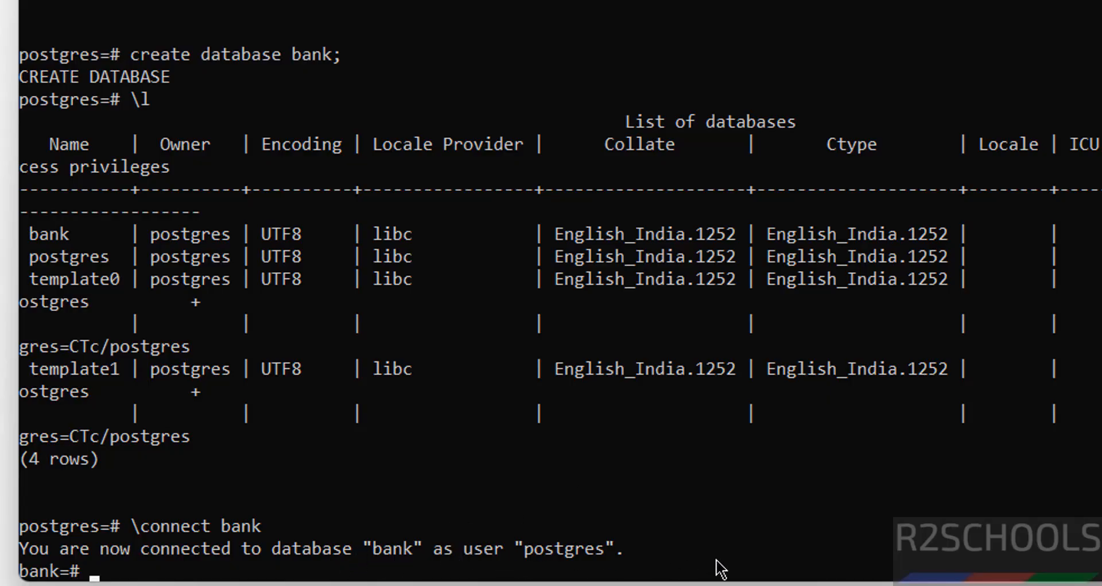
# Create table custome (cno int primary key, cname varchar(100) not null) and list the bank tables with \dt.
pyautogui.write('\\dt')
pyautogui.press('Return')
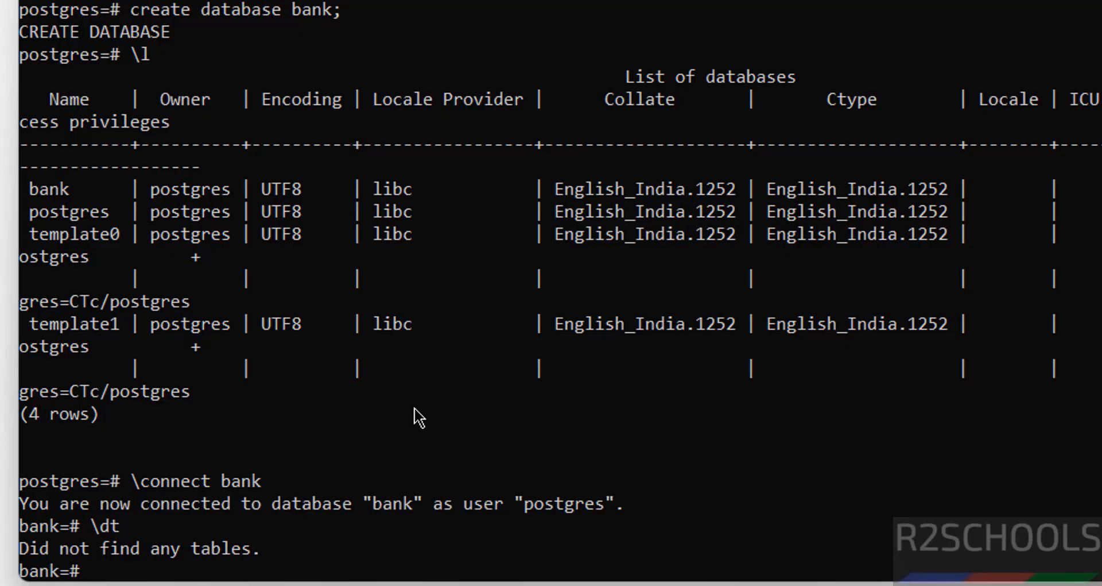
pyautogui.write('create table cus')
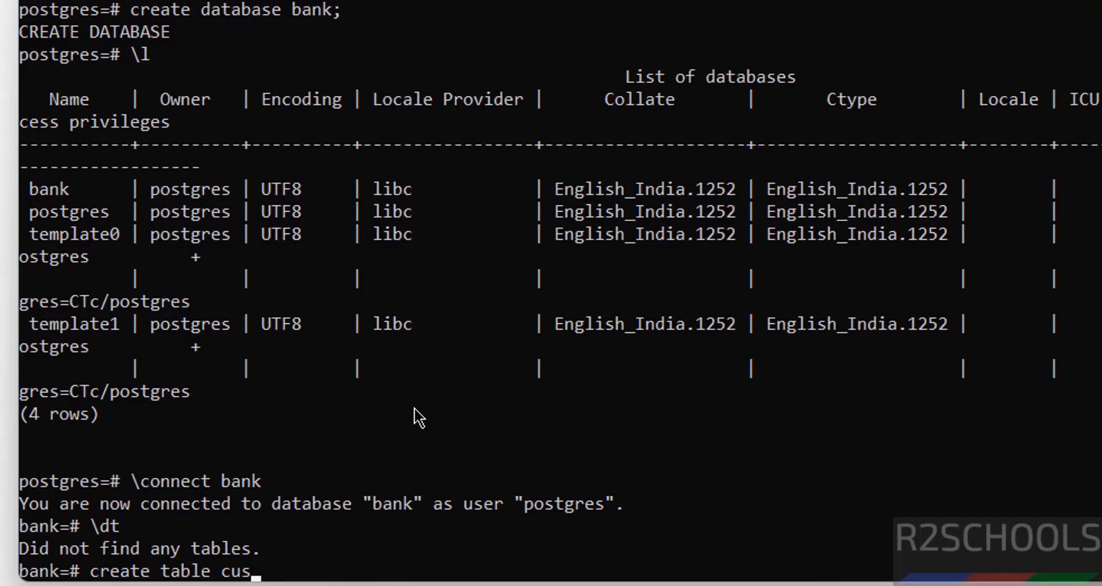
pyautogui.write('tome(cno int primary')
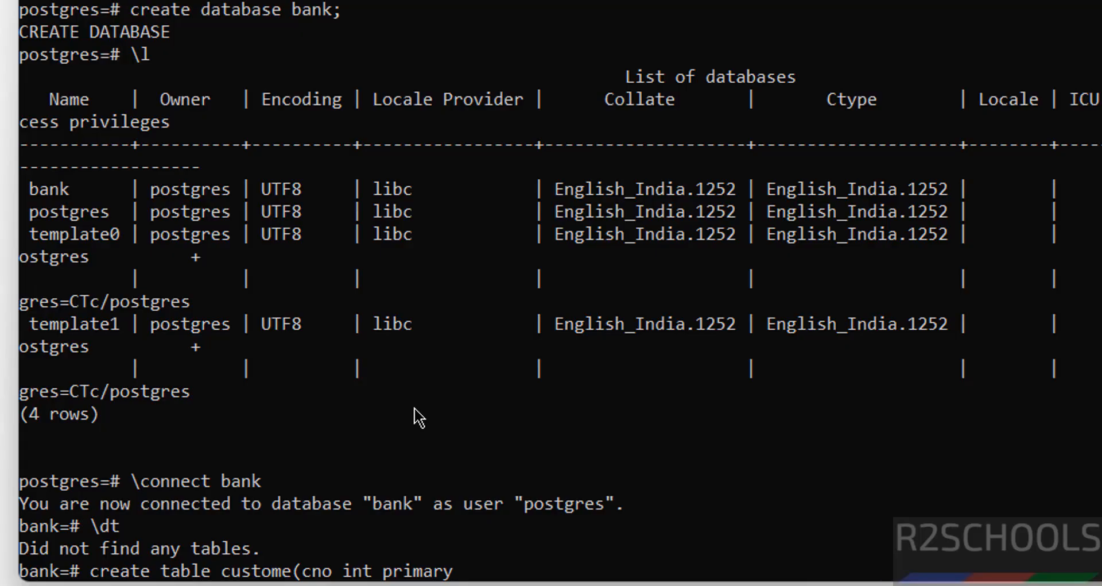
pyautogui.write(' key, cname varc')
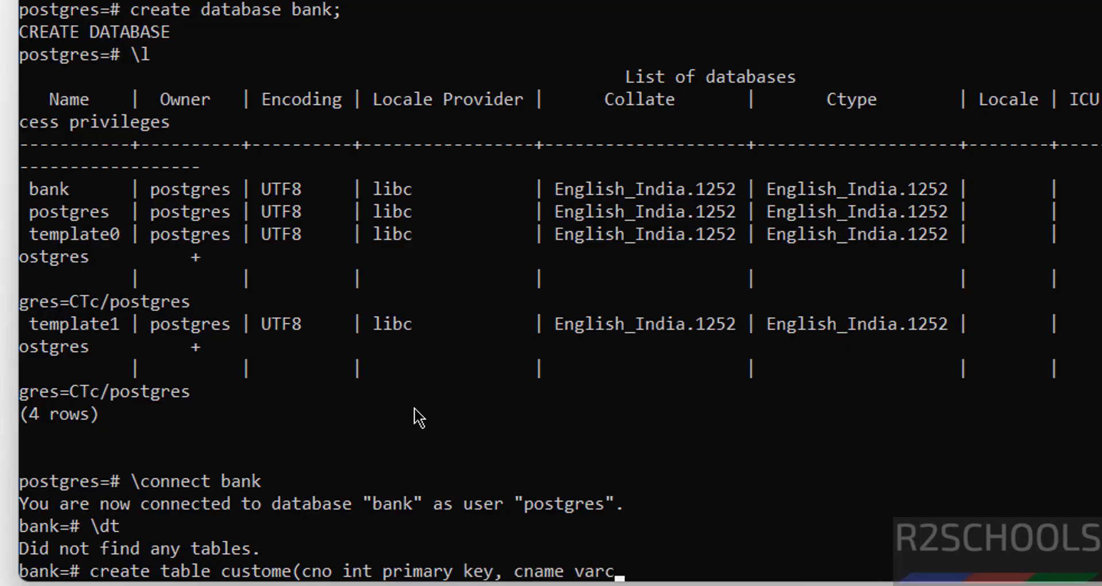
pyautogui.write('har(100) n')
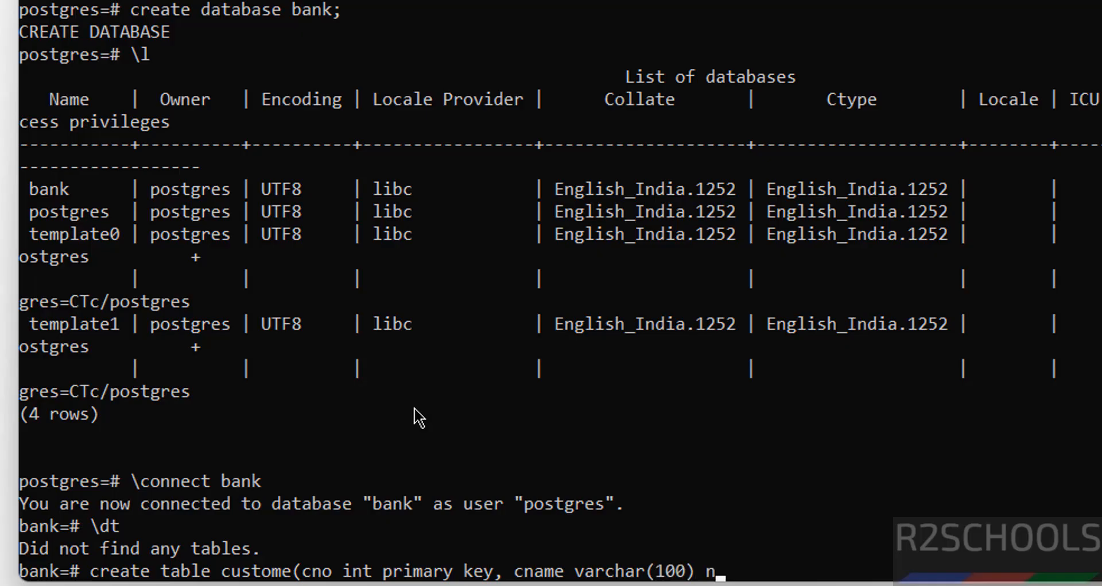
pyautogui.write('ot null);')
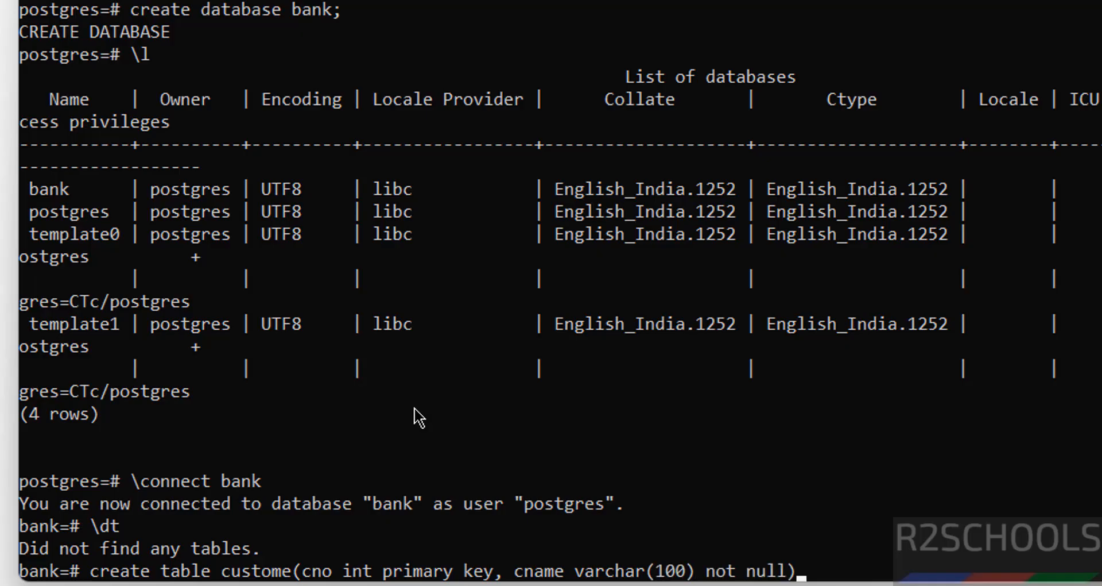
pyautogui.press('Return')
pyautogui.write('\\dt')
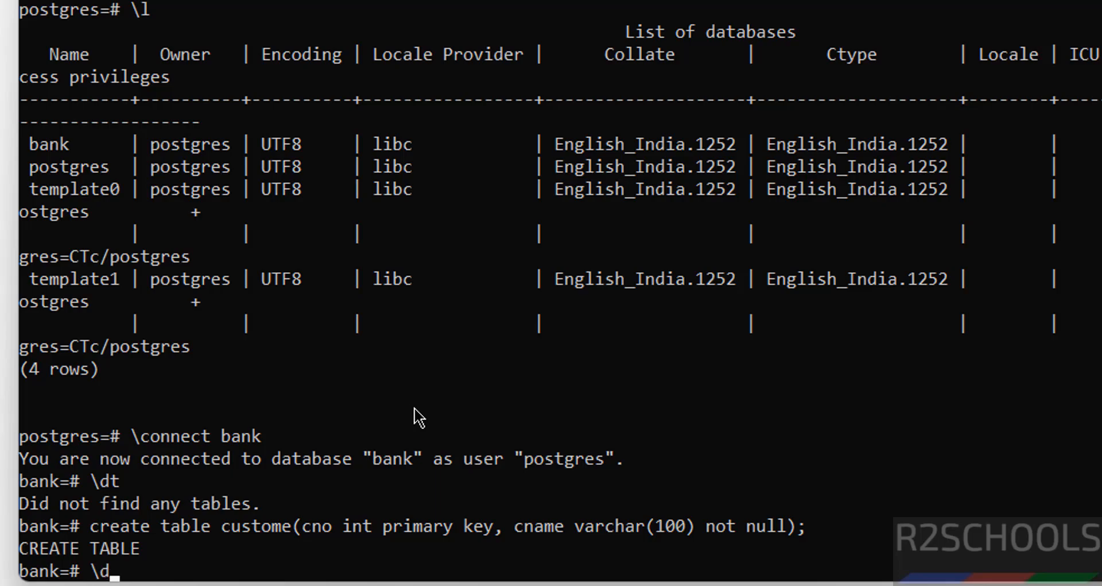
pyautogui.press('Return')
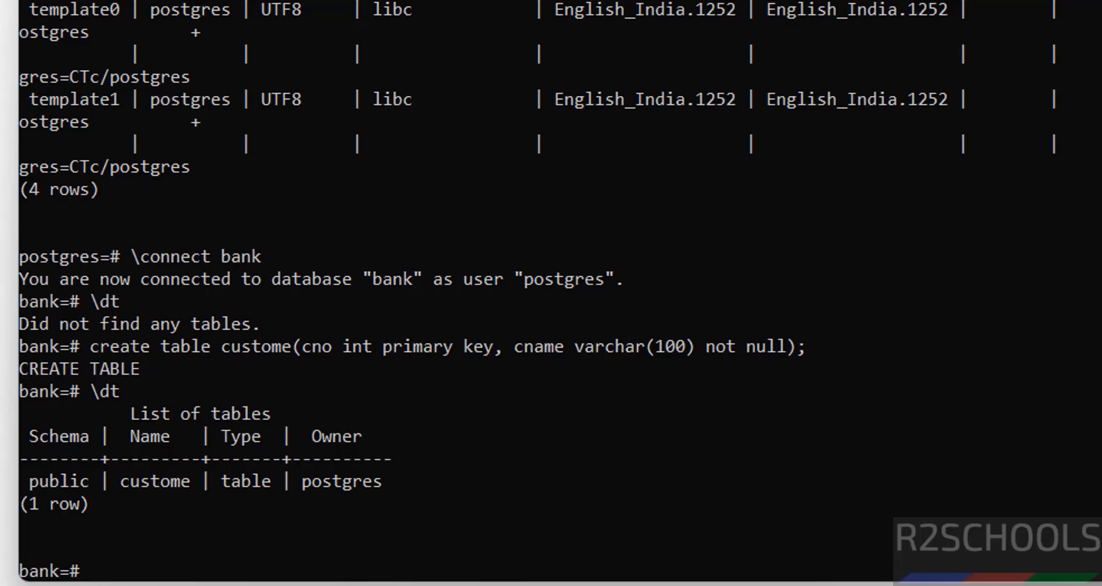
# Insert customer 100 with a customer name into custome, fixing the mistyped table name.
pyautogui.write('insert int ocus=')
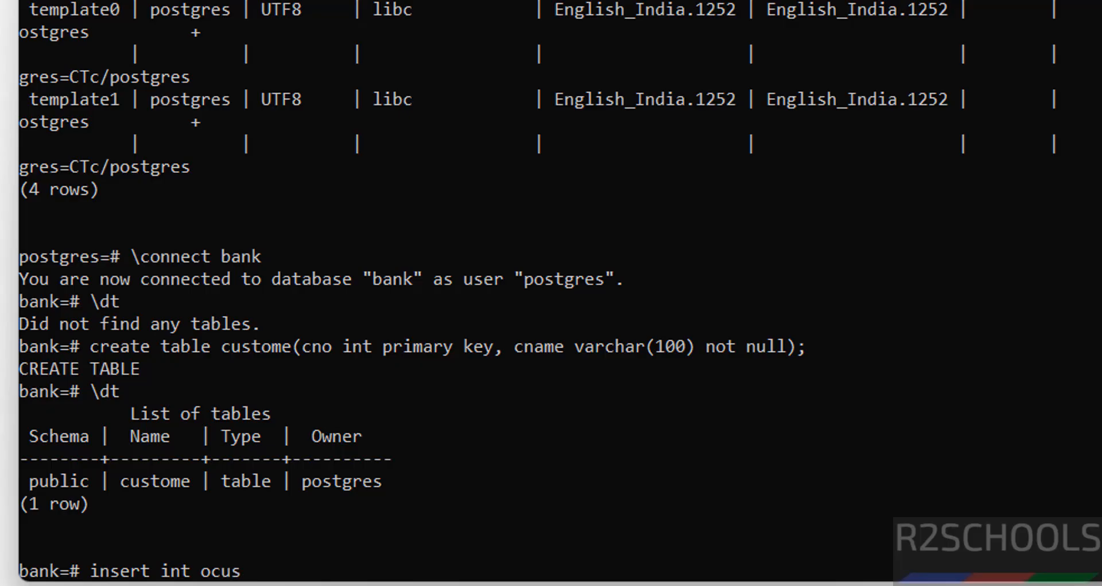
pyautogui.press('BackSpace')
pyautogui.press('BackSpace')
pyautogui.press('BackSpace')
pyautogui.press('BackSpace')
pyautogui.press('BackSpace')
pyautogui.press('BackSpace')
pyautogui.write('o cusrom')
pyautogui.press('BackSpace')
pyautogui.press('BackSpace')
pyautogui.press('BackSpace')
pyautogui.write('tomer values(100')
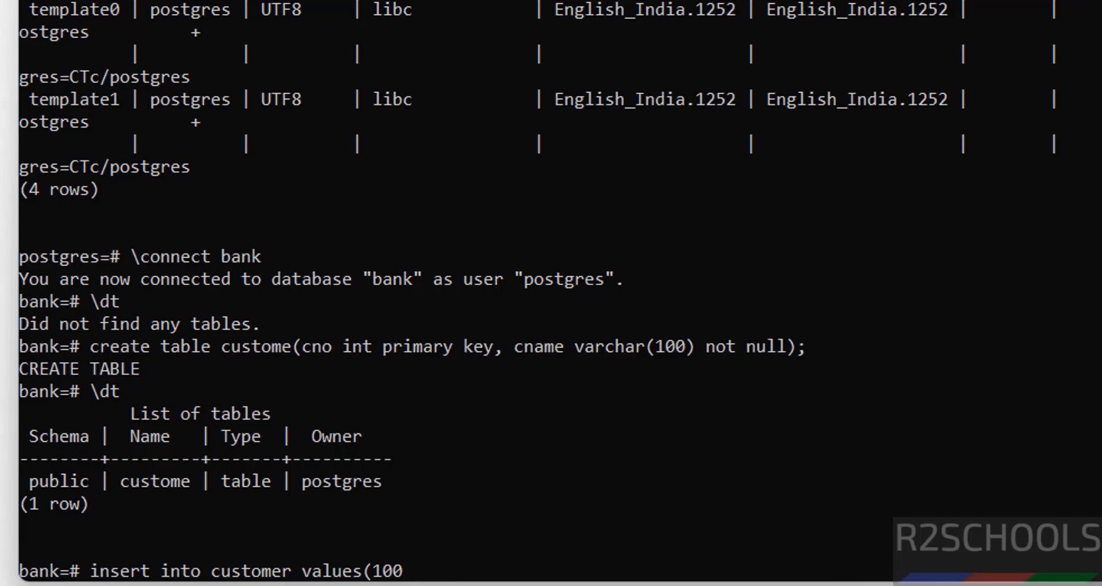
pyautogui.write(",'David');")
pyautogui.press('Return')
pyautogui.press('Up')
pyautogui.press('Left')
pyautogui.press('Left')
pyautogui.press('Left')
pyautogui.press('Left')
pyautogui.press('Left')
pyautogui.press('Left')
pyautogui.press('Left')
pyautogui.press('Left')
pyautogui.press('Left')
pyautogui.press('Left')
pyautogui.press('Left')
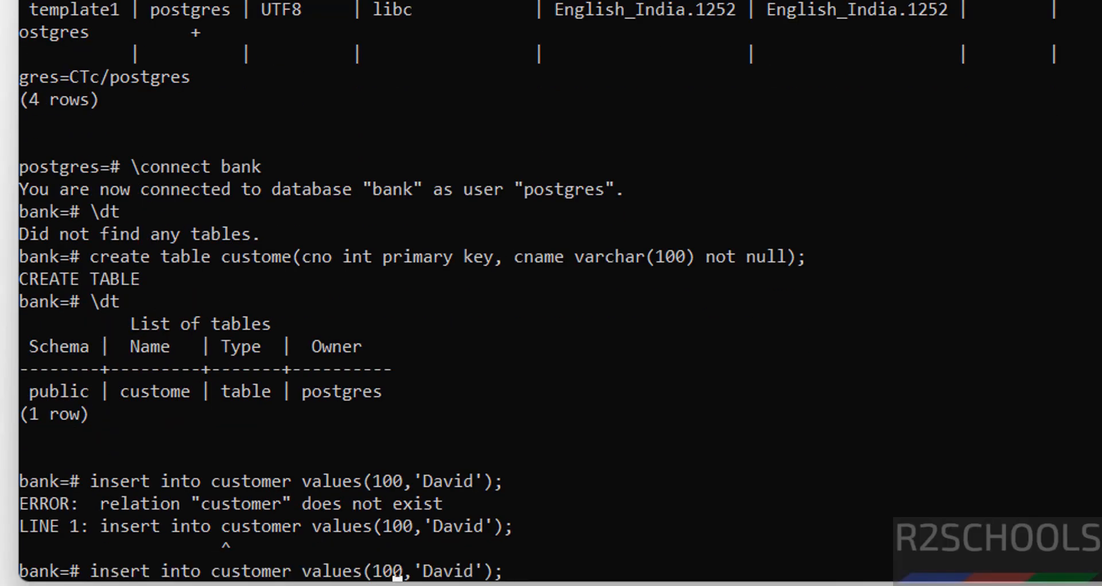
pyautogui.press('Left')
pyautogui.press('Left')
pyautogui.press('Left')
pyautogui.press('Left')
pyautogui.press('Left')
pyautogui.press('Left')
pyautogui.press('Left')
pyautogui.press('Left')
pyautogui.press('Left')
pyautogui.press('BackSpace')
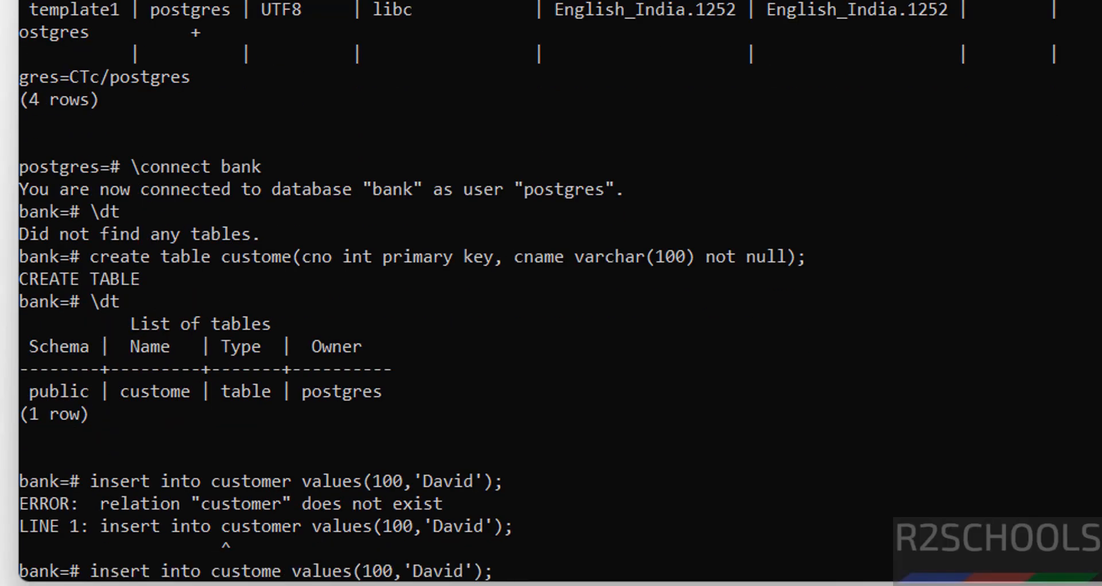
pyautogui.press('Return')
# Insert customer 101 with a different customer name by editing the recalled insert.
pyautogui.press('Up')
pyautogui.press('Left')
pyautogui.press('Left')
pyautogui.press('Left')
pyautogui.press('Left')
pyautogui.press('Left')
pyautogui.press('Left')
pyautogui.press('Left')
pyautogui.press('Left')
pyautogui.press('Left')
pyautogui.press('Left')
pyautogui.press('Left')
pyautogui.press('Left')
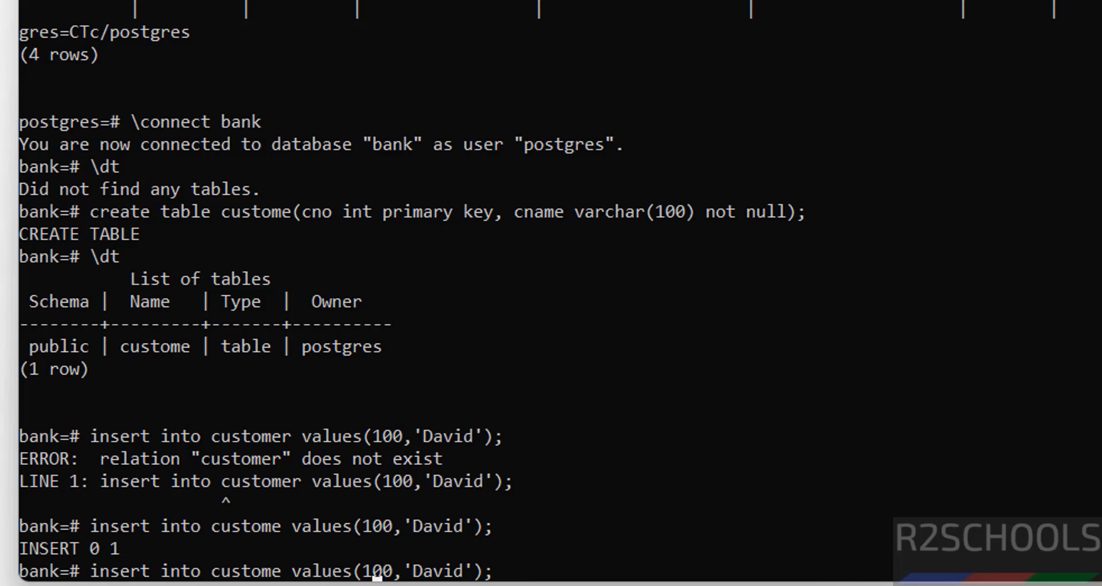
pyautogui.press('BackSpace')
pyautogui.write('1')
pyautogui.press('Right')
pyautogui.press('Right')
pyautogui.press('Delete')
pyautogui.press('Delete')
pyautogui.press('Delete')
pyautogui.press('Delete')
pyautogui.press('Delete')
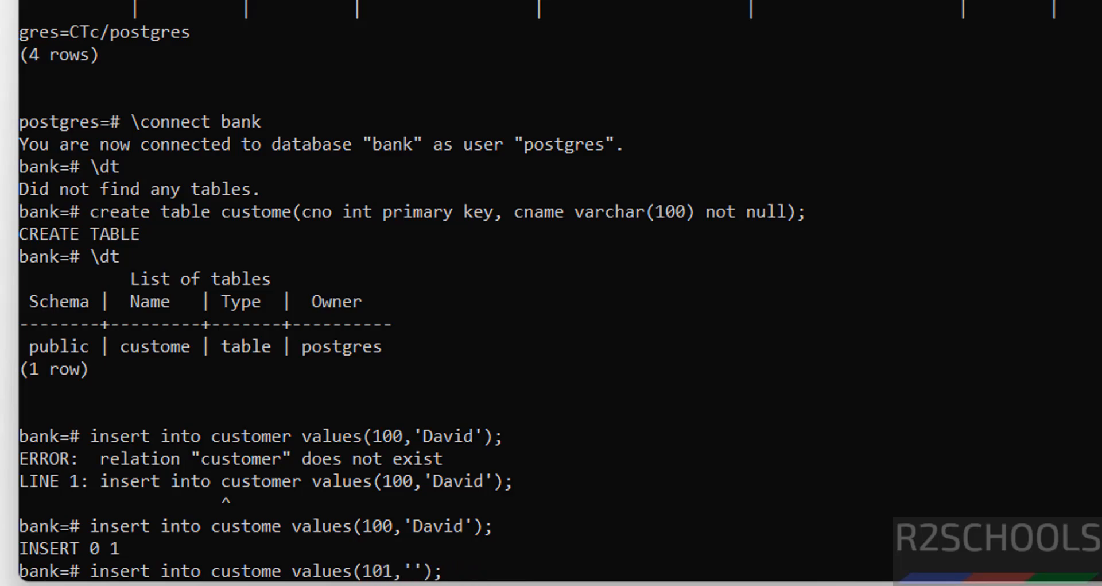
pyautogui.write('Mike')
pyautogui.press('Return')
# Run SELECT * FROM custome; to show both rows.
pyautogui.write('se')
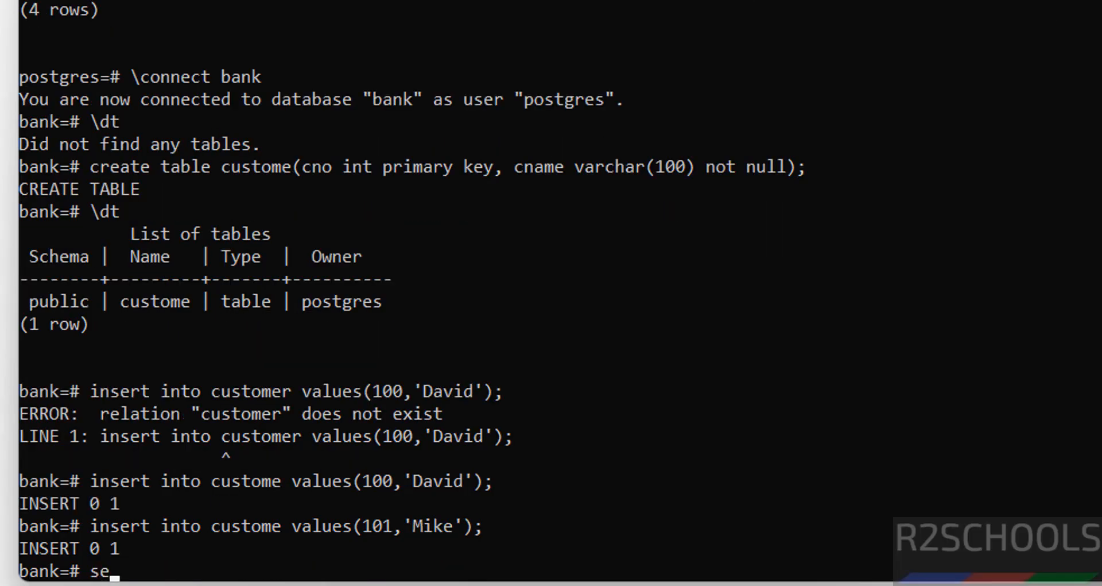
pyautogui.write('lect * from')
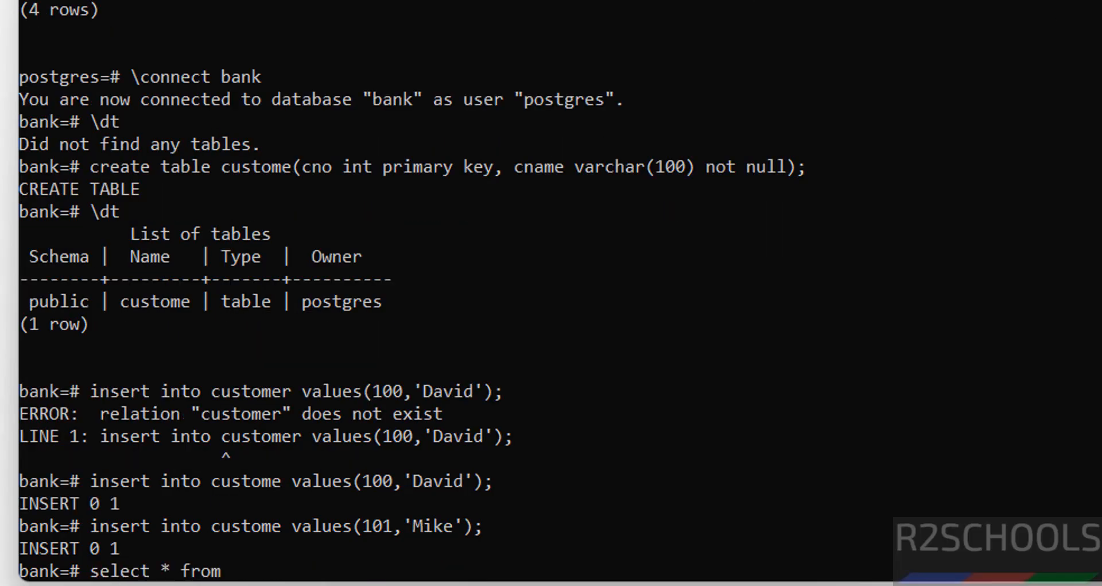
pyautogui.write(' cus')
pyautogui.press('BackSpace')
pyautogui.write('ustome')
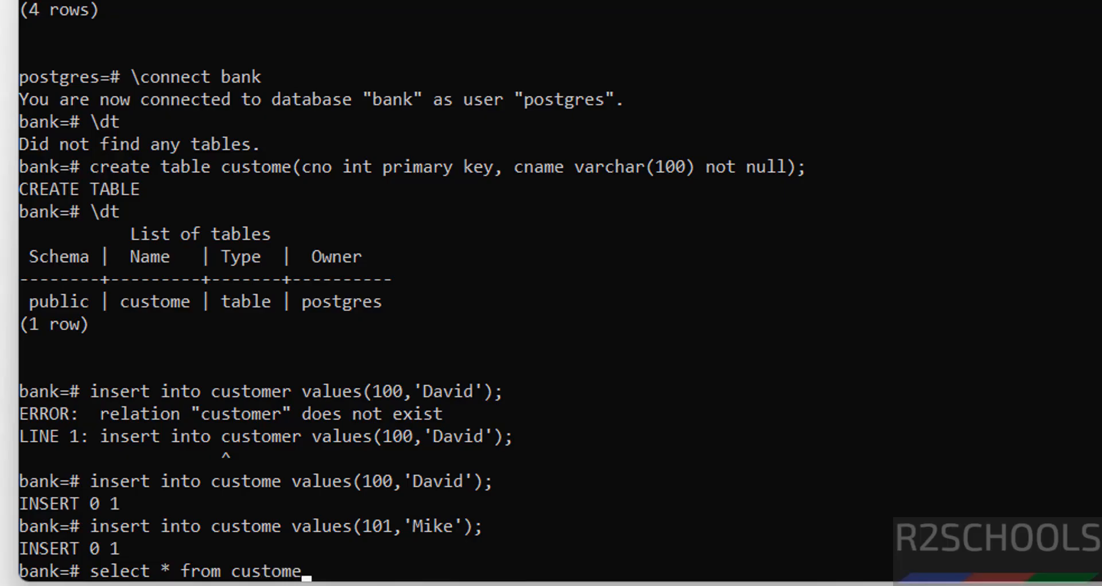
pyautogui.write(';')
pyautogui.press('Return')
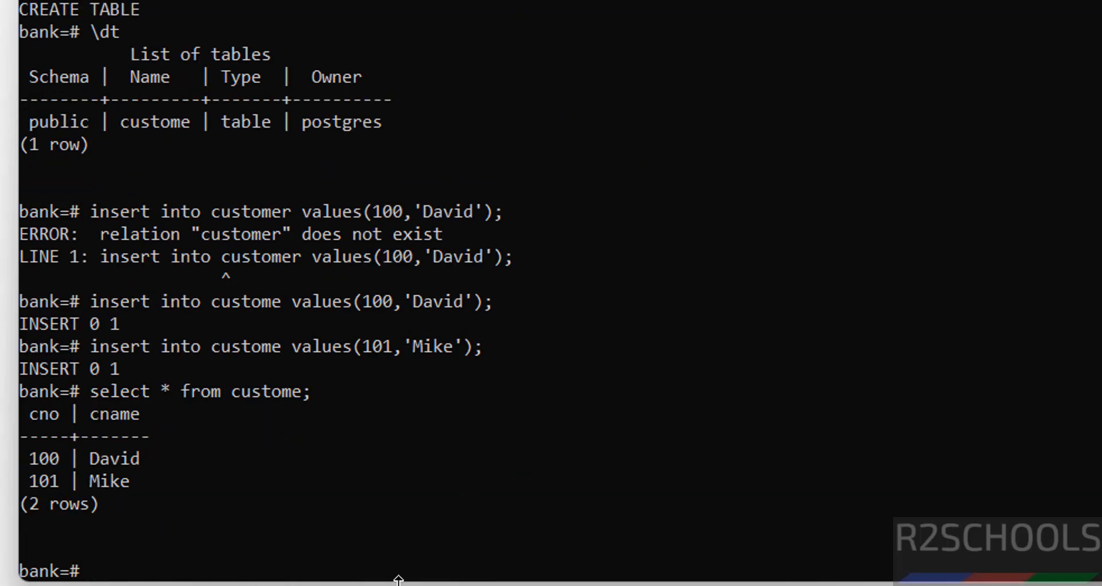
# Create a new database user with a password using CREATE USER ... WITH PASSWORD.
pyautogui.write('create use')
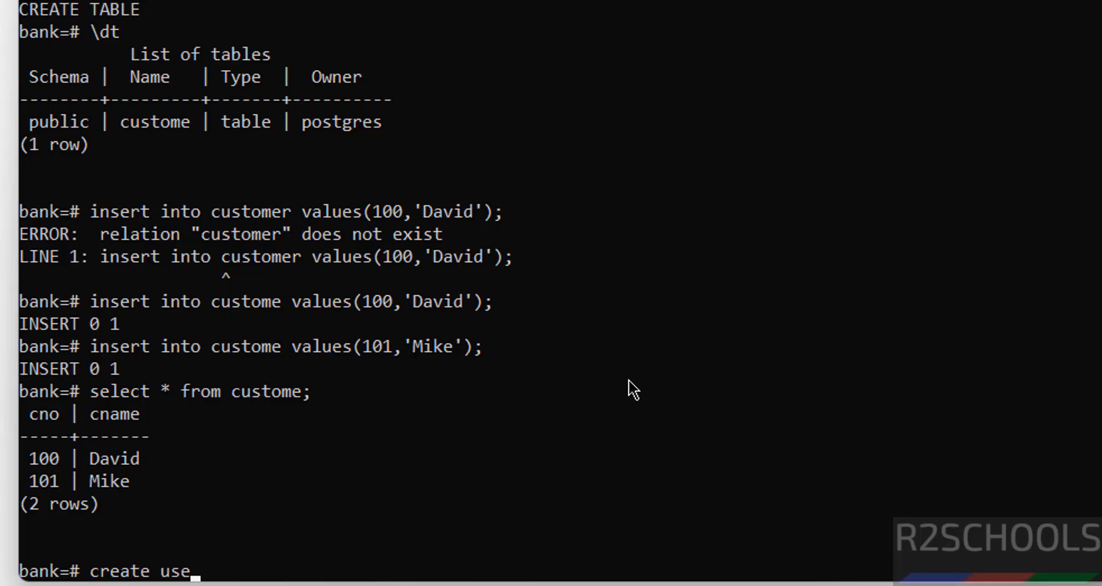
pyautogui.write(' david')
pyautogui.press('BackSpace')
pyautogui.press('BackSpace')
pyautogui.press('BackSpace')
pyautogui.press('BackSpace')
pyautogui.press('BackSpace')
pyautogui.press('BackSpace')
pyautogui.write('r david with')
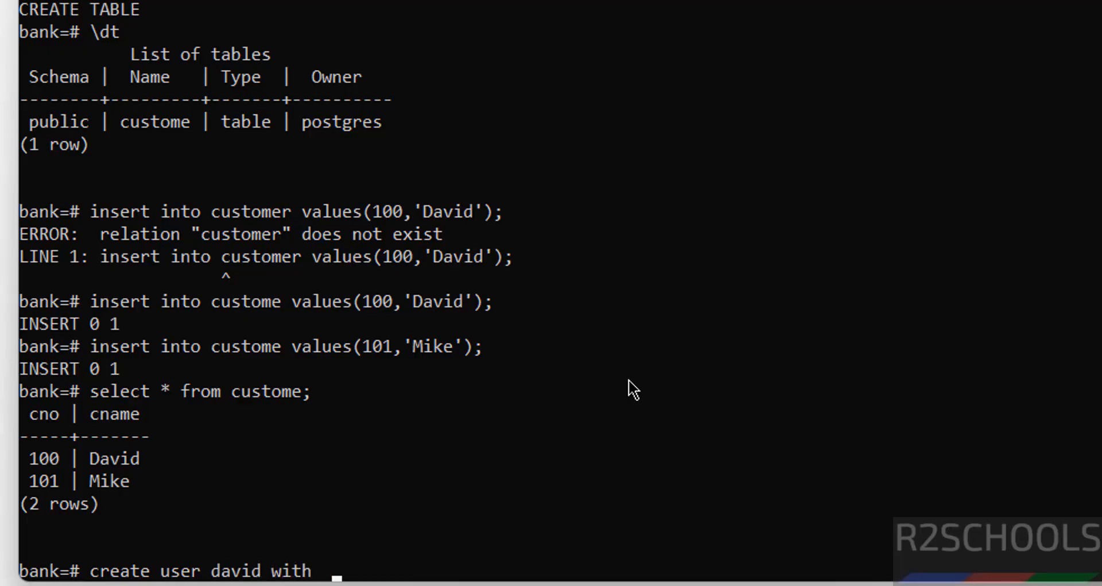
pyautogui.press('BackSpace')
pyautogui.write('pa')
pyautogui.press('BackSpace')
pyautogui.press('BackSpace')
pyautogui.write('passwor')
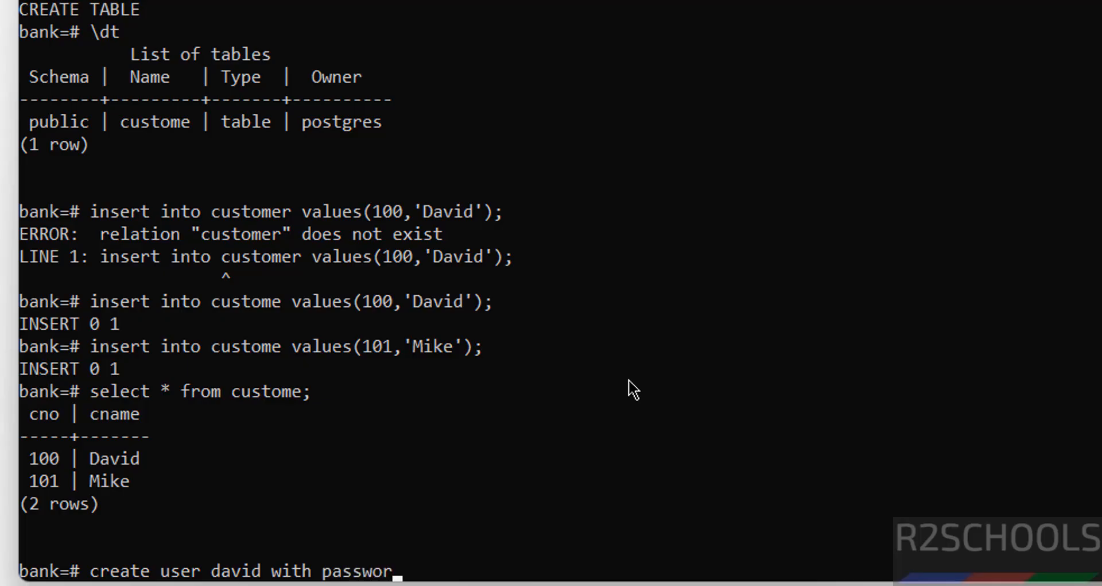
pyautogui.write("d 'A")
pyautogui.press('BackSpace')
pyautogui.write("David@123'")
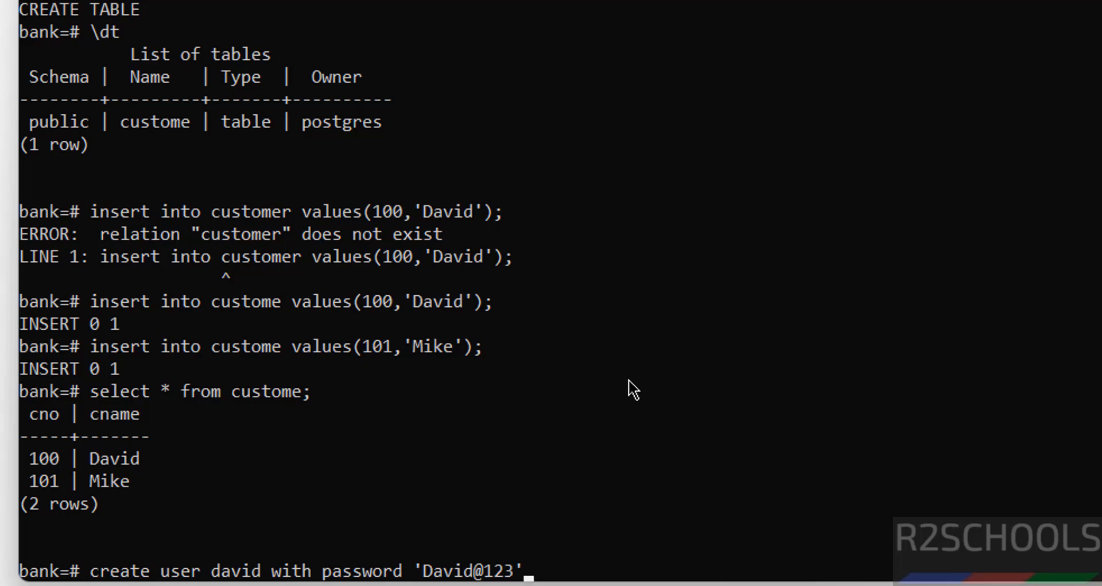
pyautogui.write(';')
pyautogui.press('Return')
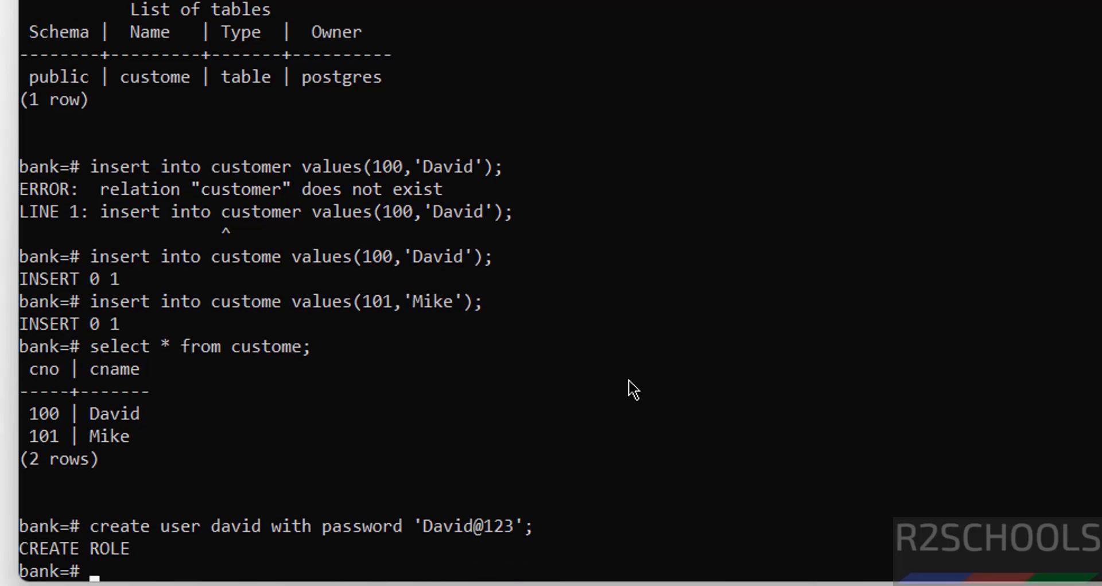
# List the database roles with \du to confirm the new user.
pyautogui.write('\\du')
pyautogui.press('Return')
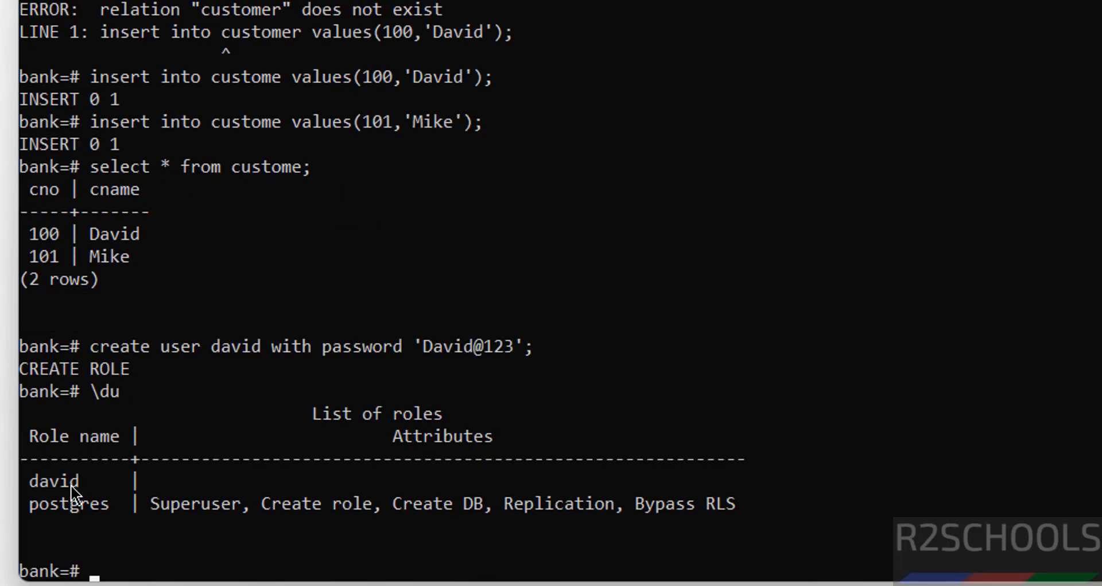
pyautogui.press('super')
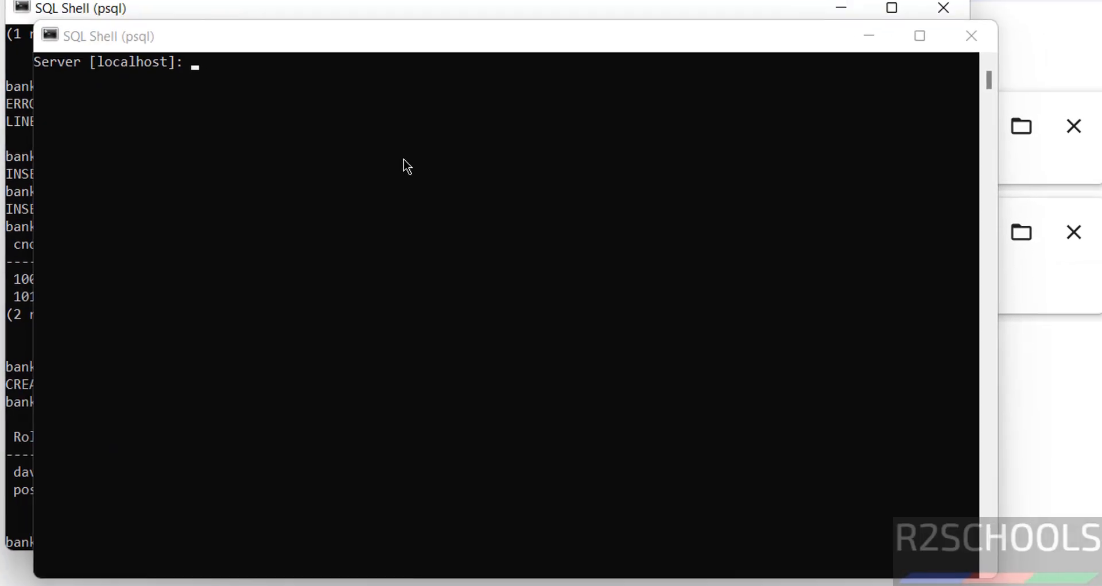
# Log in to the second psql session as the new user, accepting default server and port.
pyautogui.press('Return')
pyautogui.press('Return')
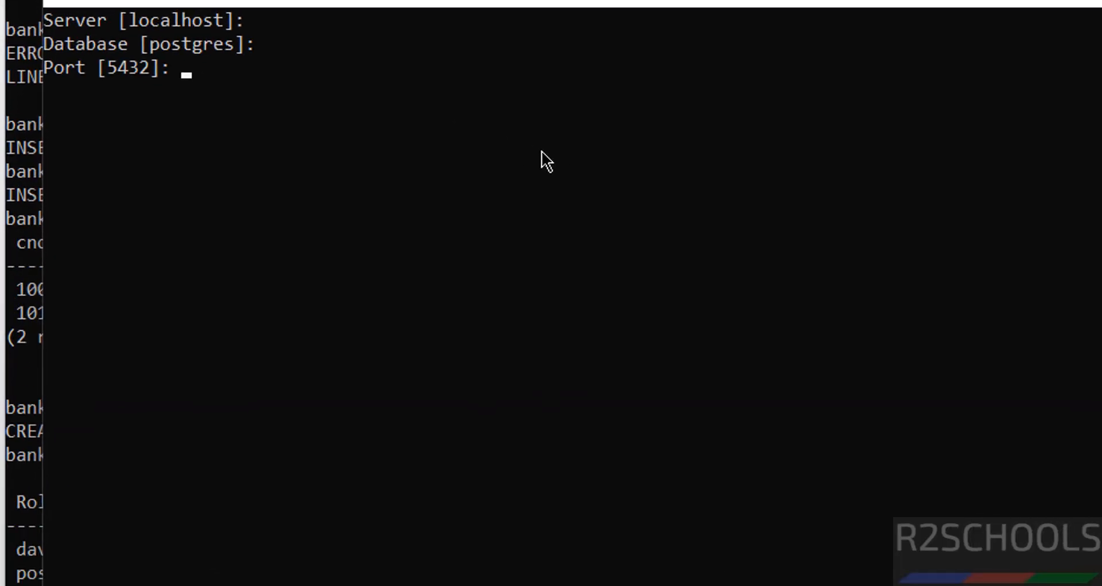
pyautogui.press('Return')
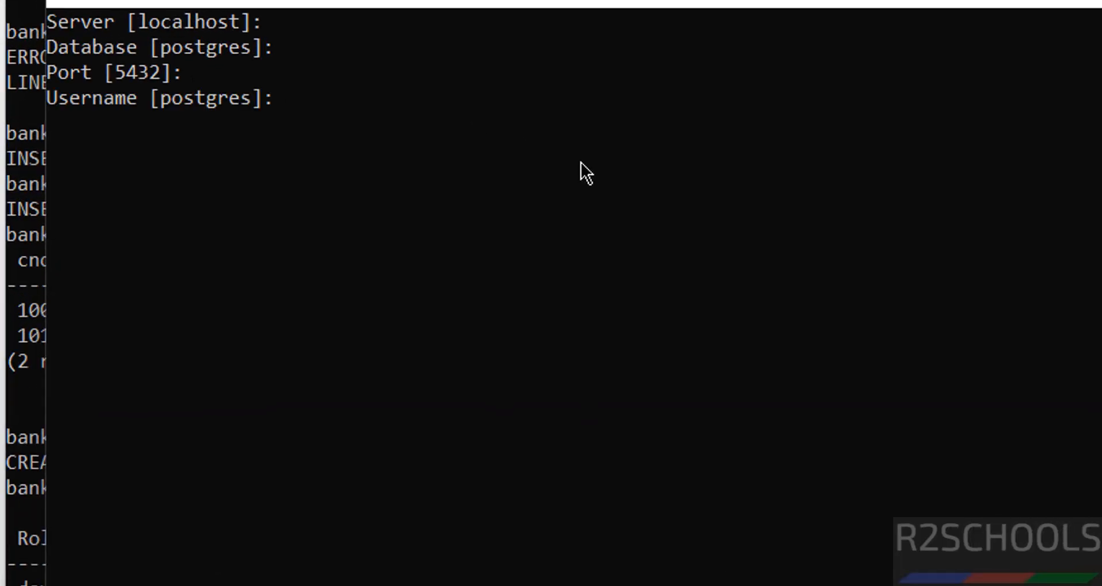
pyautogui.write('david')
pyautogui.press('Return')
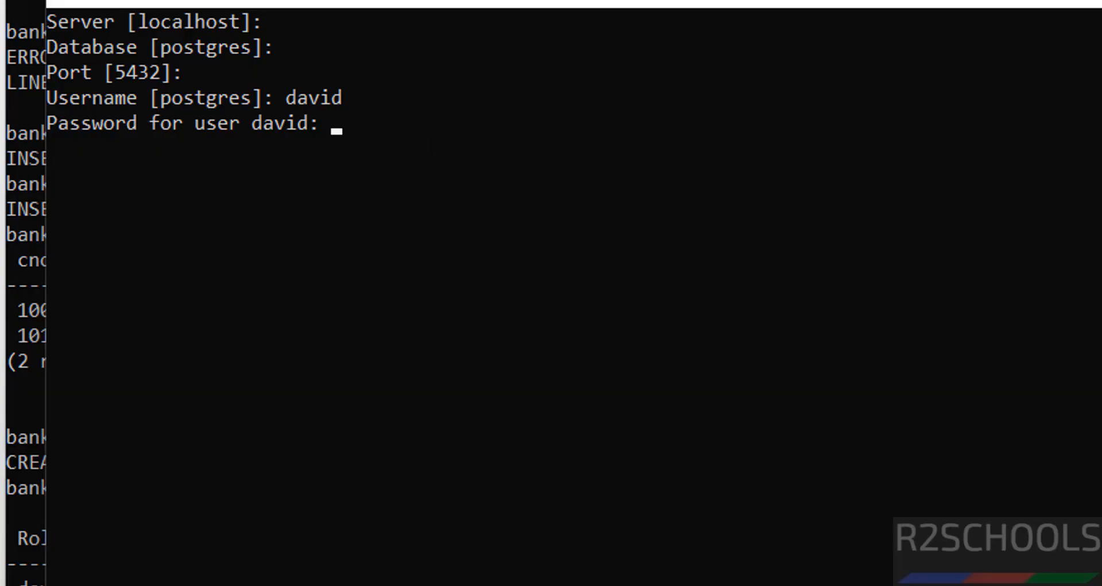
pyautogui.hotkey('alt', 'Tab')
pyautogui.press('Return')
# Run SELECT current_user; and connect to the bank database with \c bank.
pyautogui.write('sele')
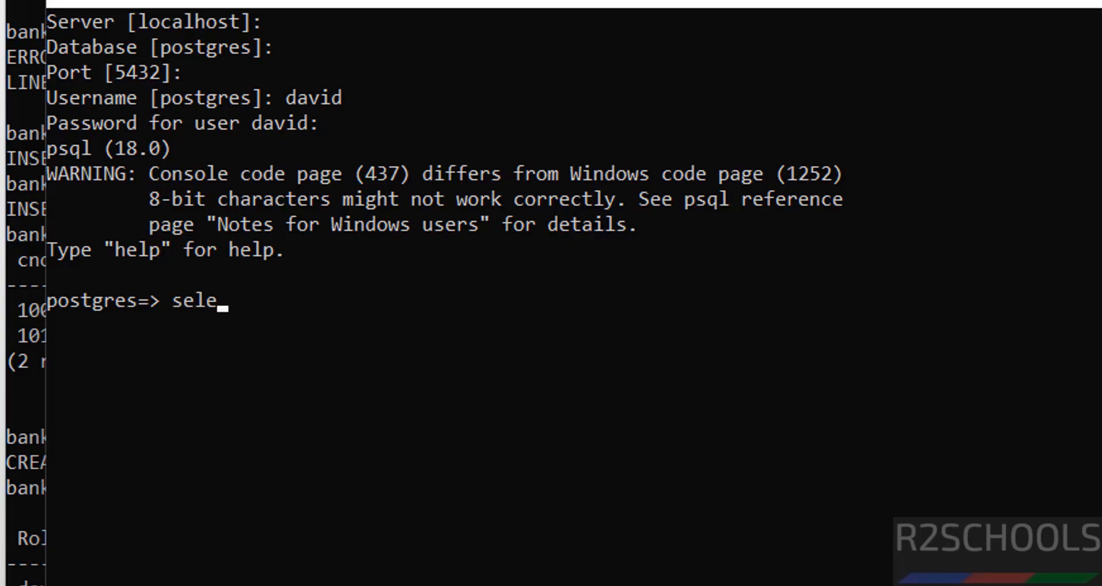
pyautogui.write('ct curr')
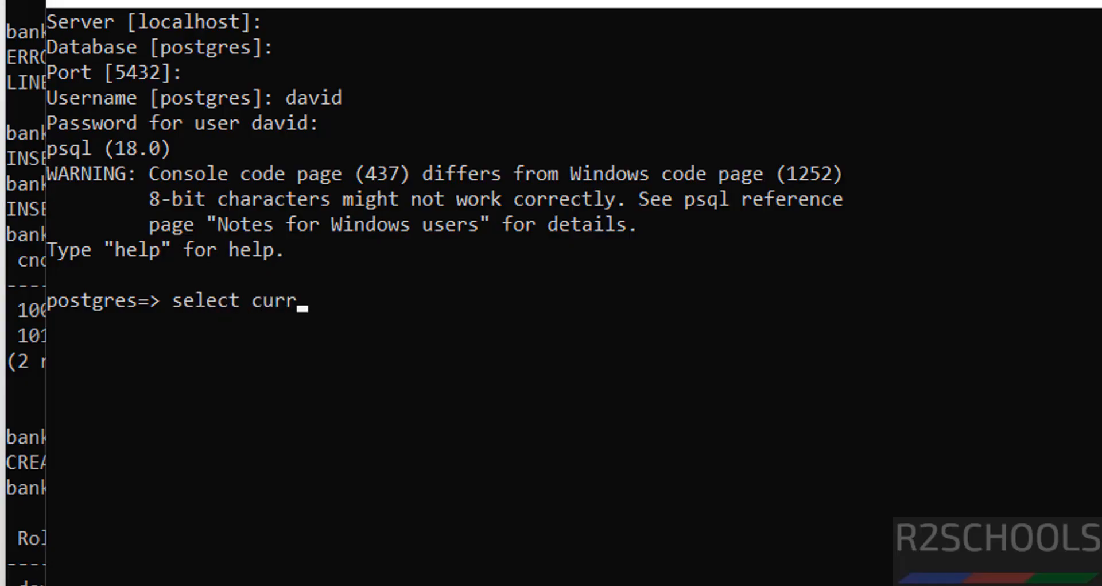
pyautogui.write('ent_user;')
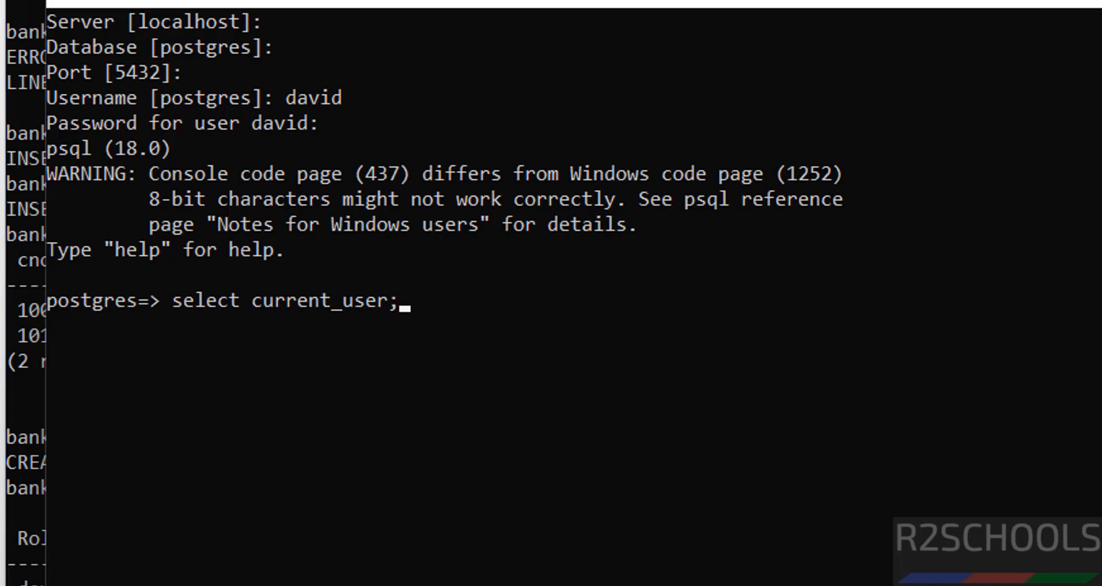
pyautogui.press('Return')
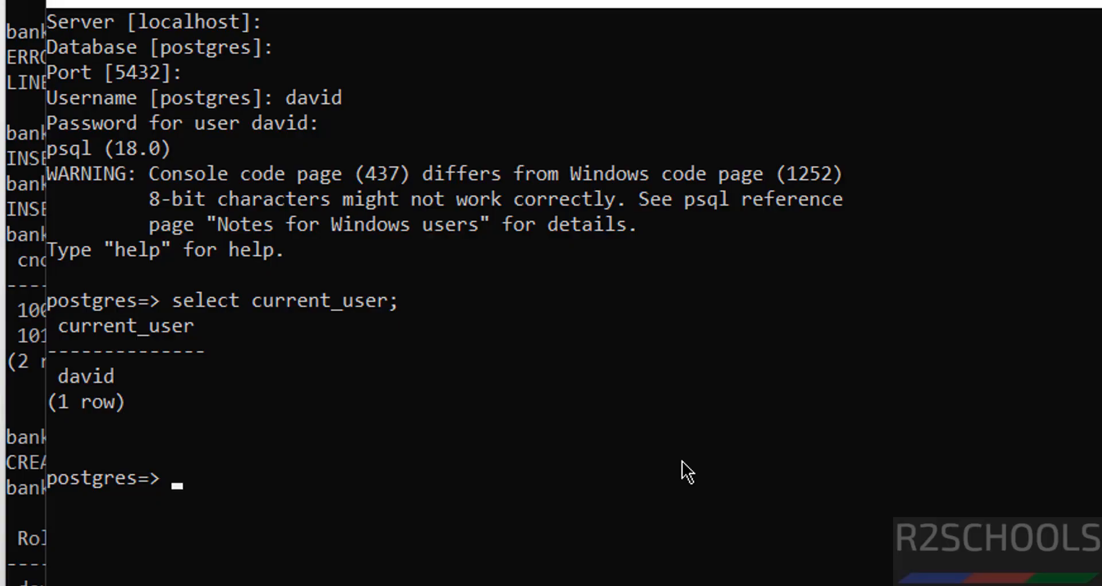
pyautogui.write('\\c bank')
pyautogui.press('Return')
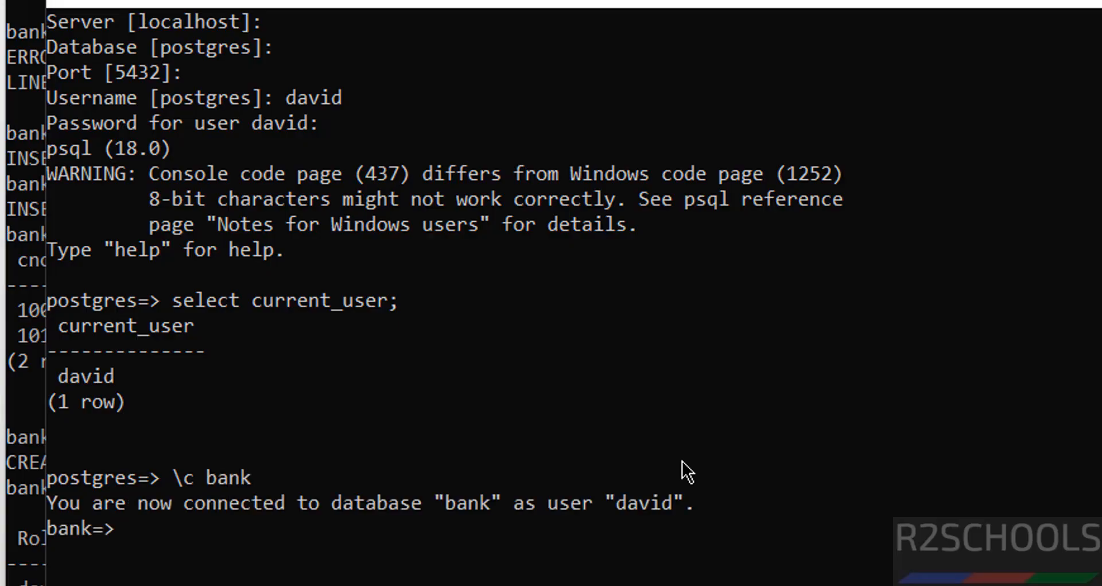
# Run SELECT * FROM custome; as the new user, getting permission denied, then search Start for pgadmin.
pyautogui.write('selec')
pyautogui.press('BackSpace')
pyautogui.press('BackSpace')
pyautogui.press('BackSpace')
pyautogui.press('BackSpace')
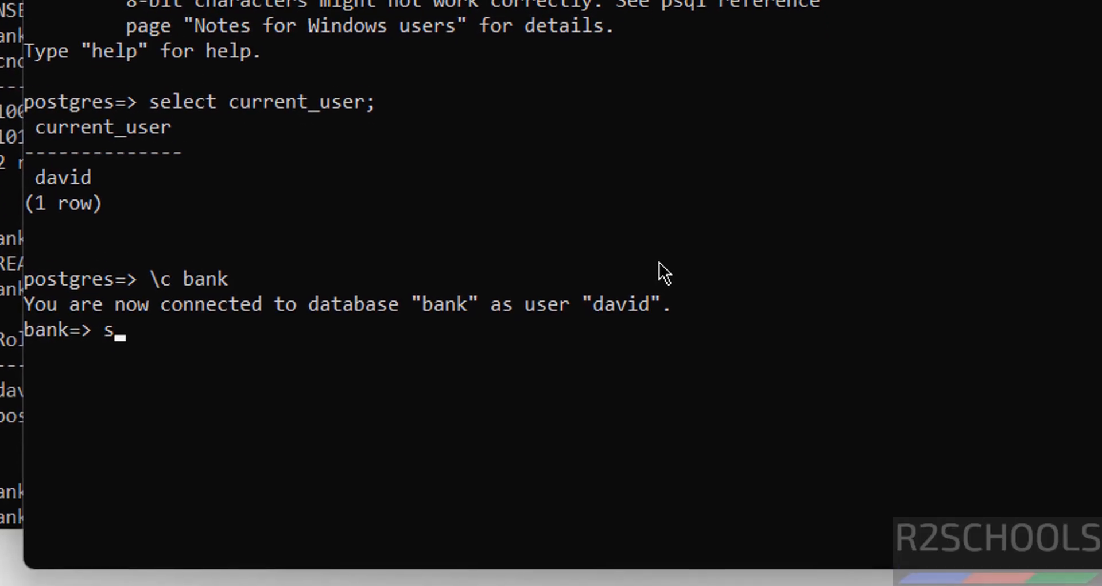
pyautogui.write('elect * from custome')
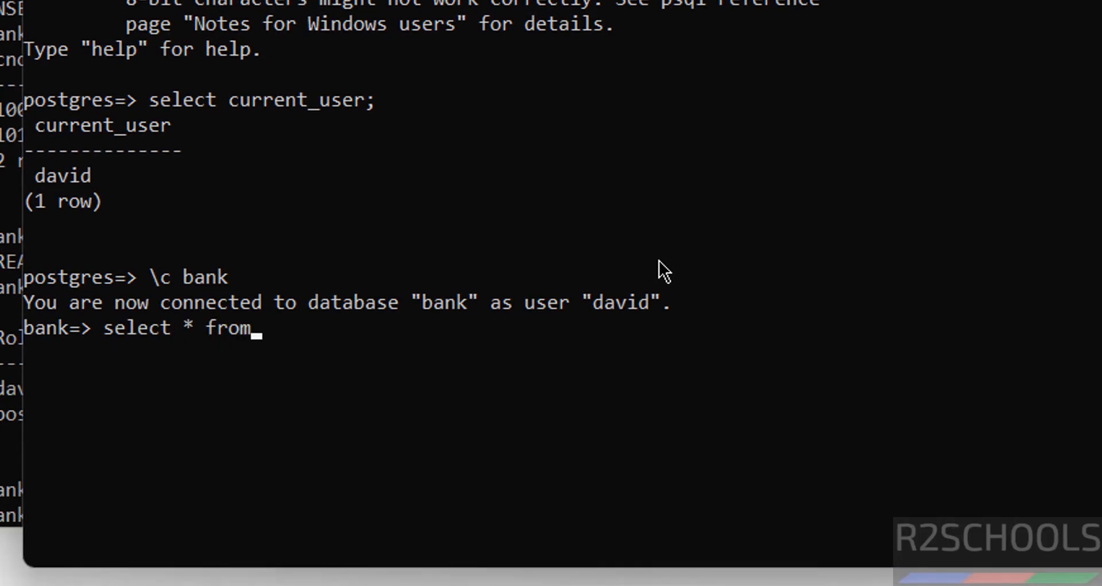
pyautogui.write(';')
pyautogui.press('Return')
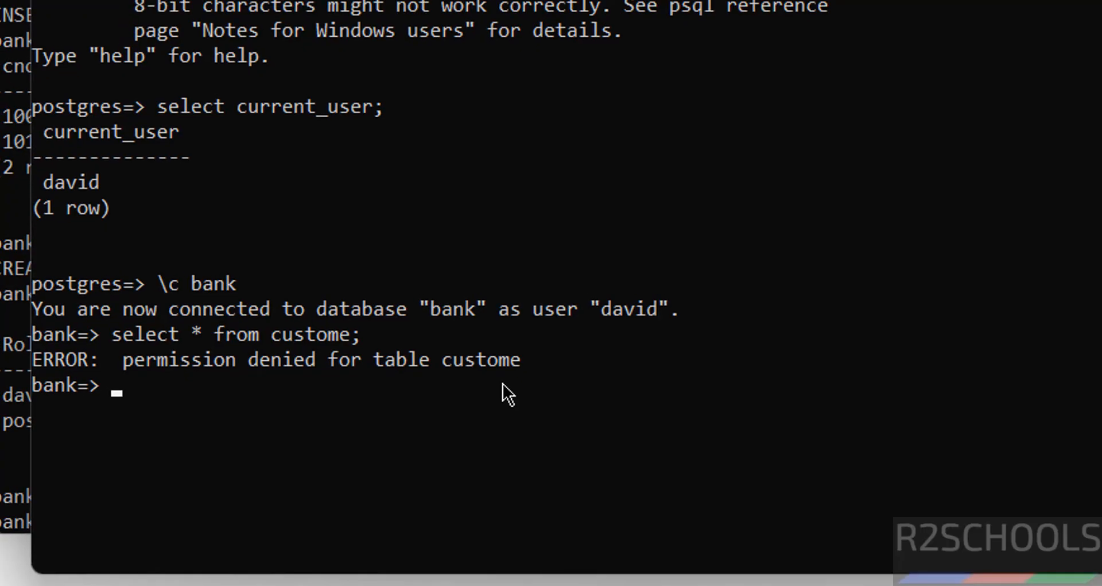
pyautogui.press('super')
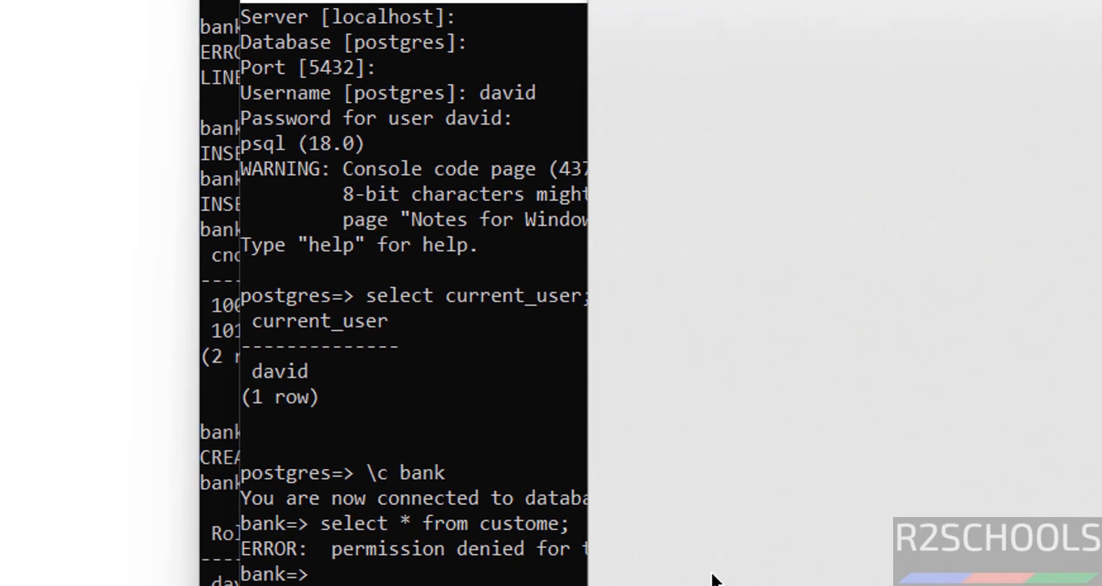
pyautogui.write('pgadmin')
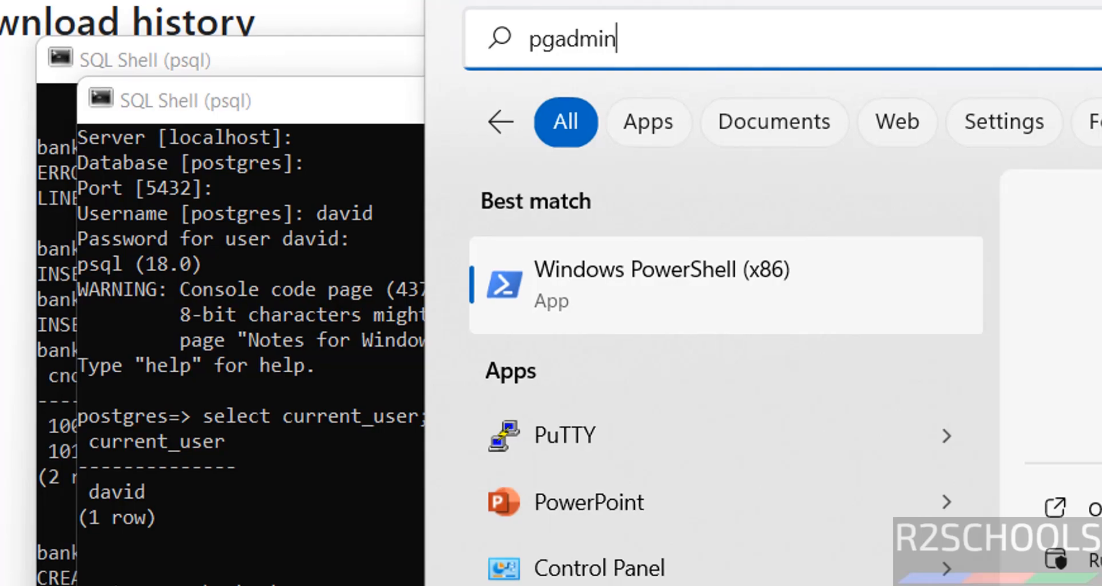
# Launch pgAdmin 4 and register server pg18 with host localhost and the postgres password.
pyautogui.click(622, 260)
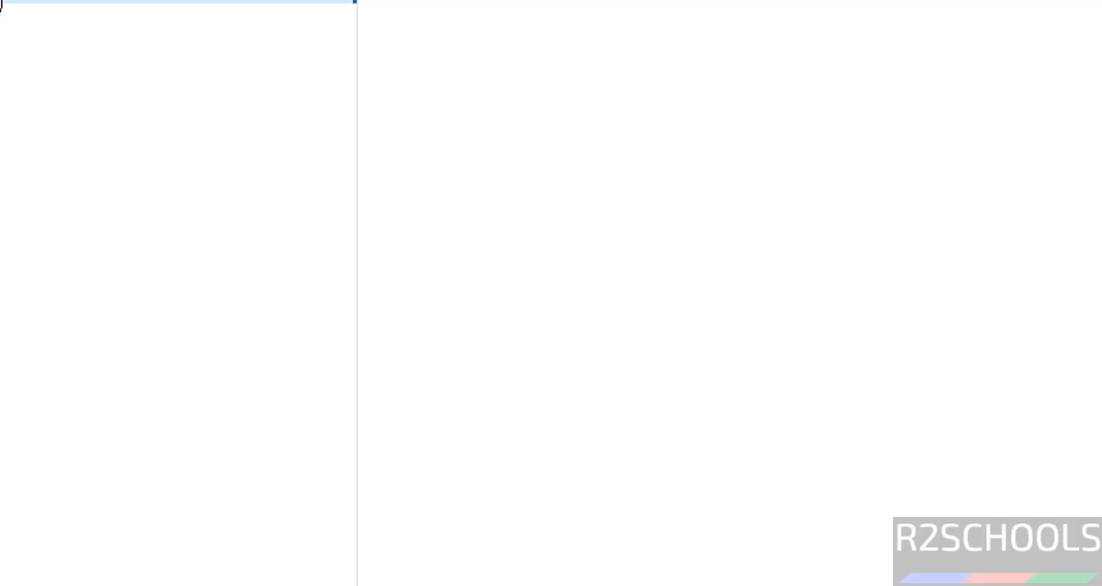
pyautogui.rightClick(1, 2)
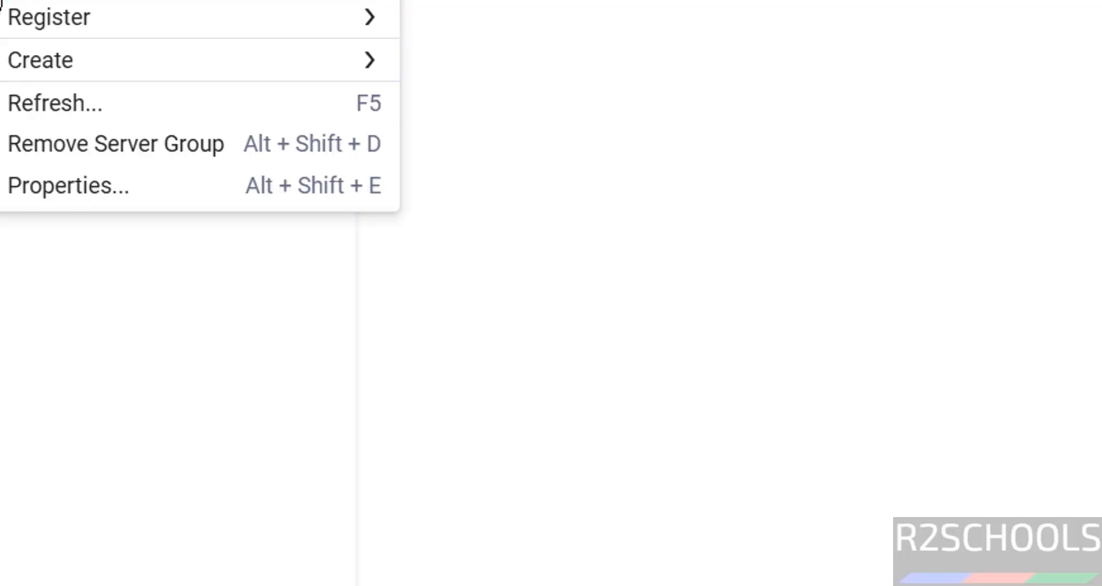
pyautogui.moveTo(100, 15)
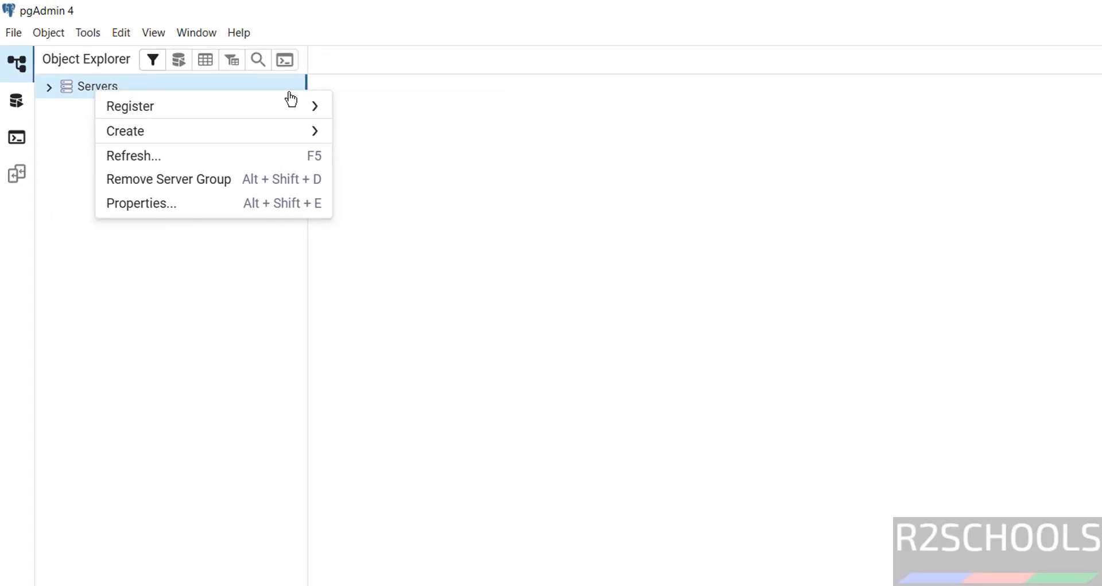
pyautogui.moveTo(197, 110)
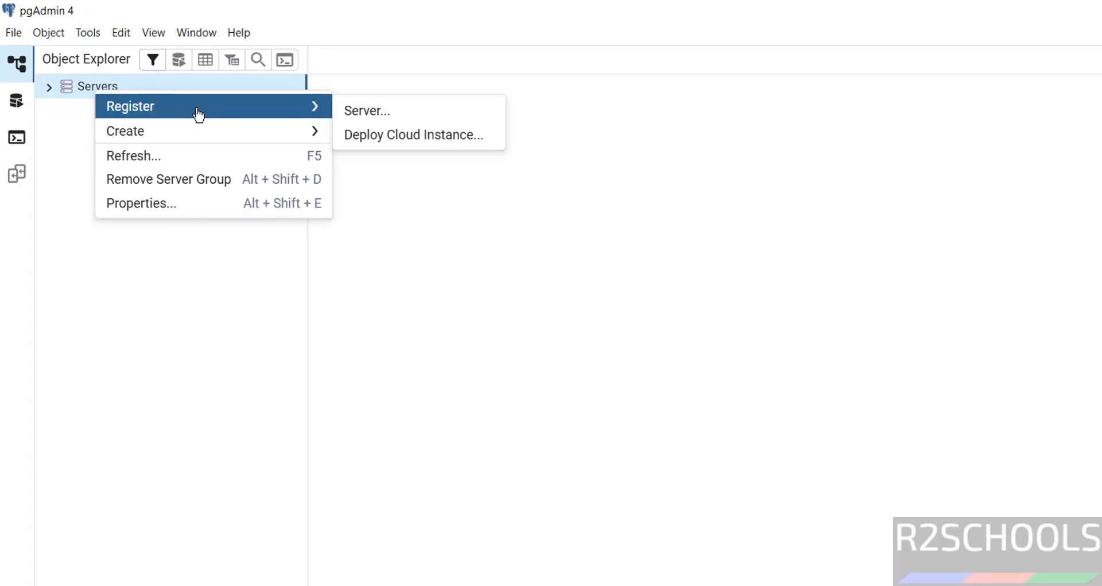
pyautogui.click(402, 114)
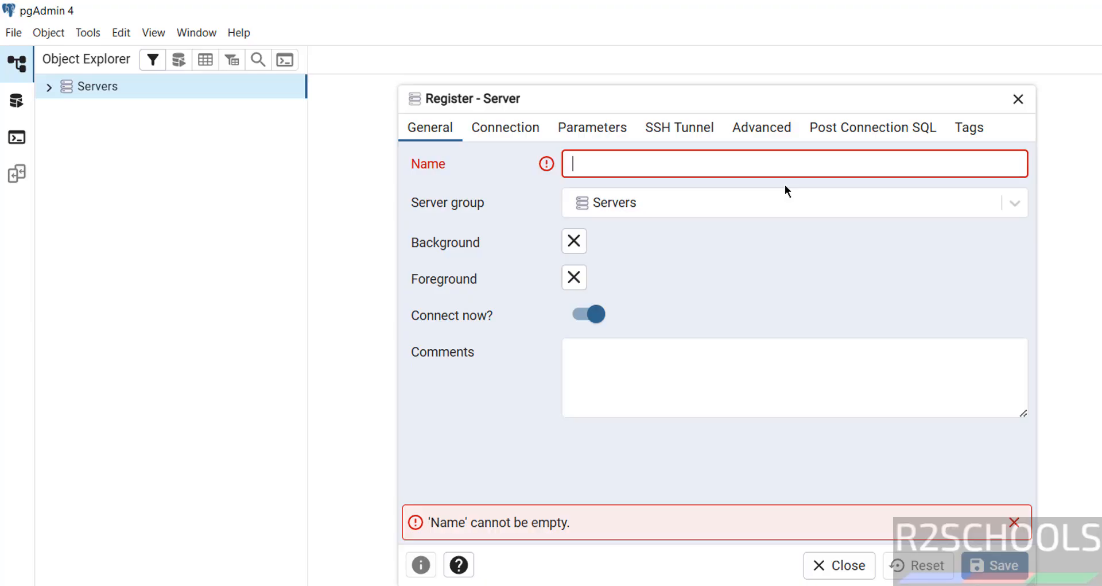
pyautogui.write('pg18')
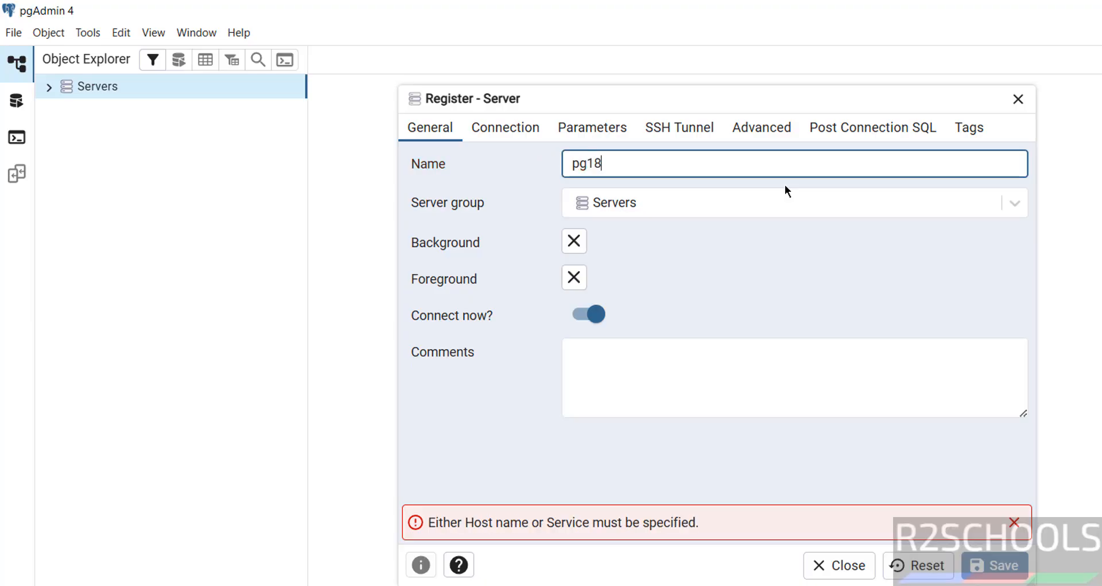
pyautogui.click(509, 130)
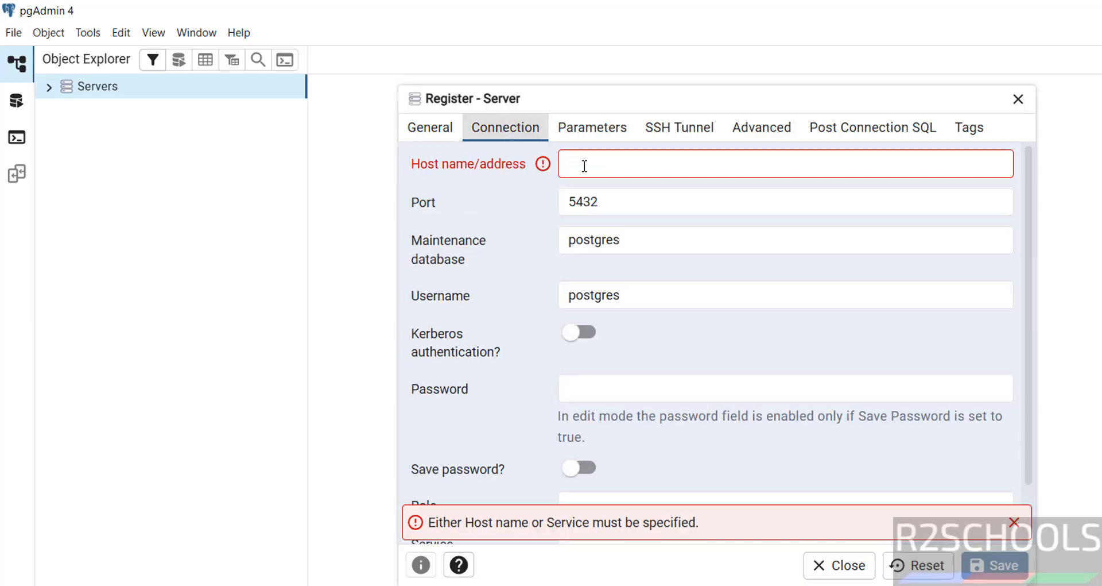
pyautogui.click(636, 166)
pyautogui.write('localhost')
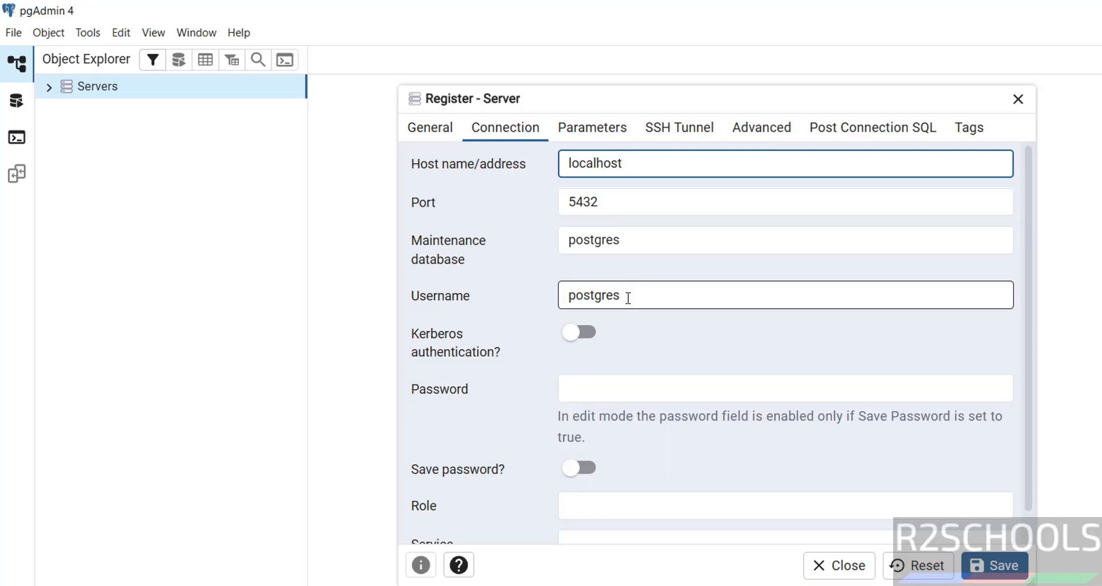
pyautogui.click(594, 396)
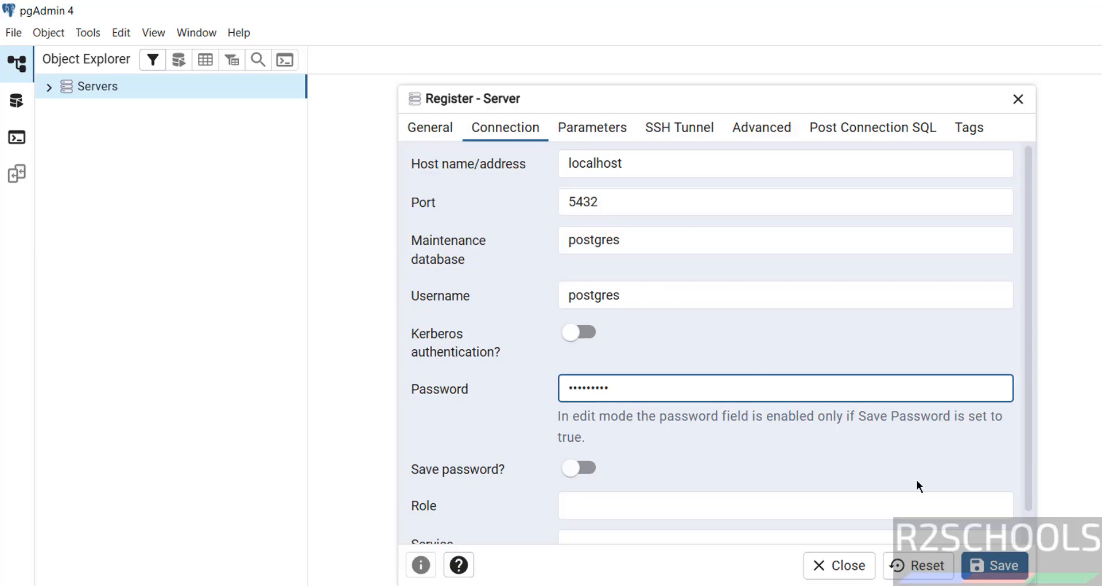
pyautogui.click(1000, 569)
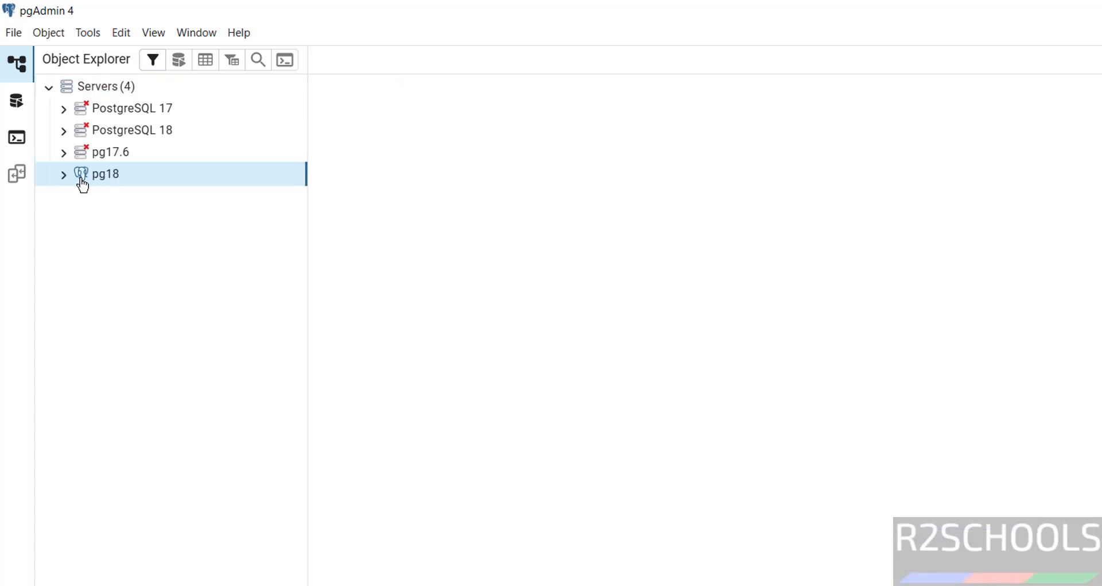
# Open a Query Tool on pg18's bank database and run select version(), returning PostgreSQL 18.0.
pyautogui.click(63, 175)
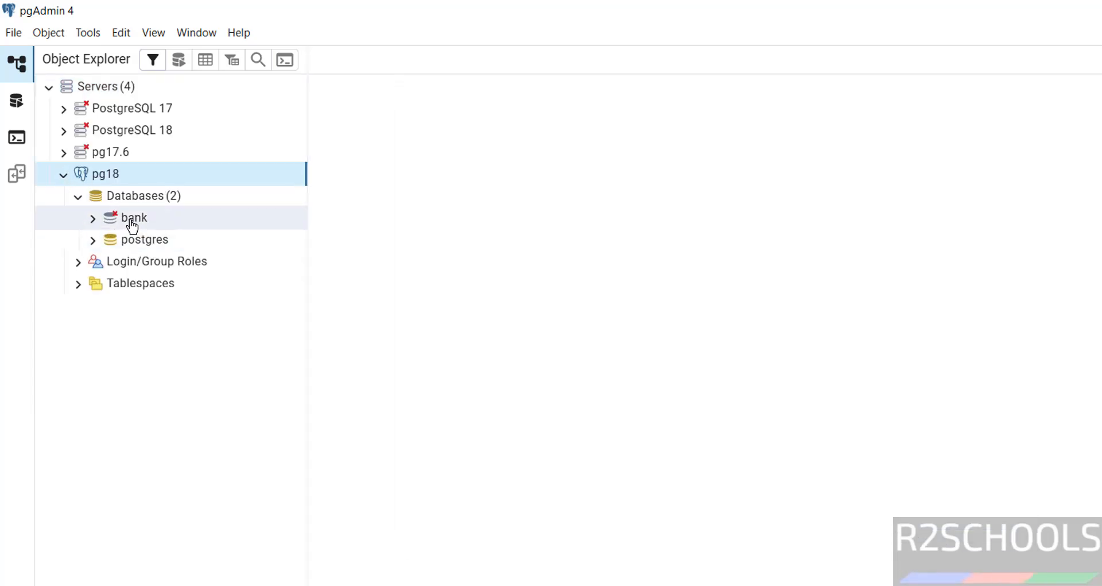
pyautogui.click(132, 224)
pyautogui.rightClick(133, 230)
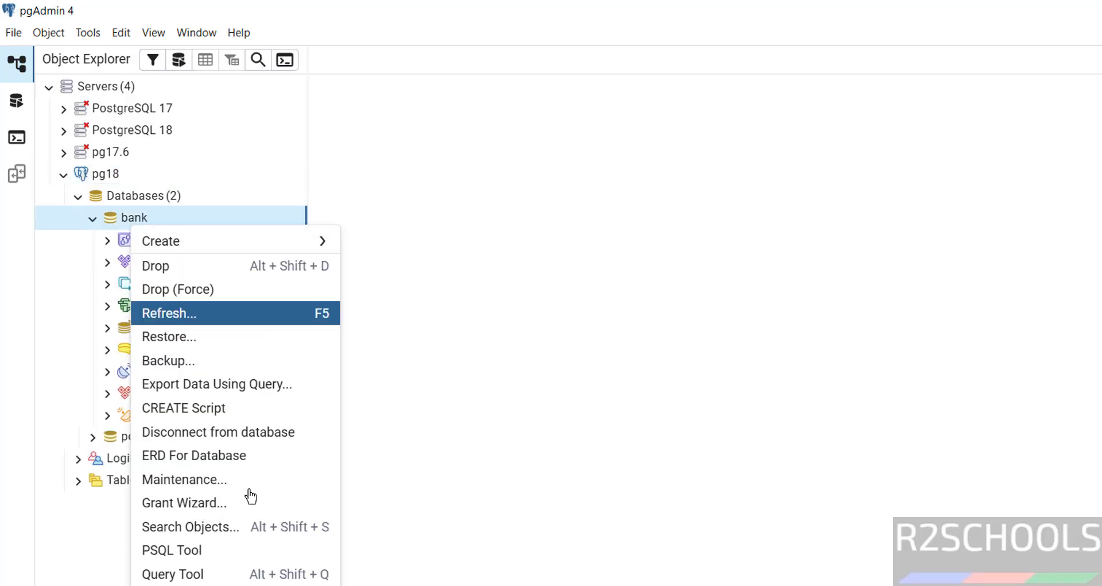
pyautogui.click(250, 573)
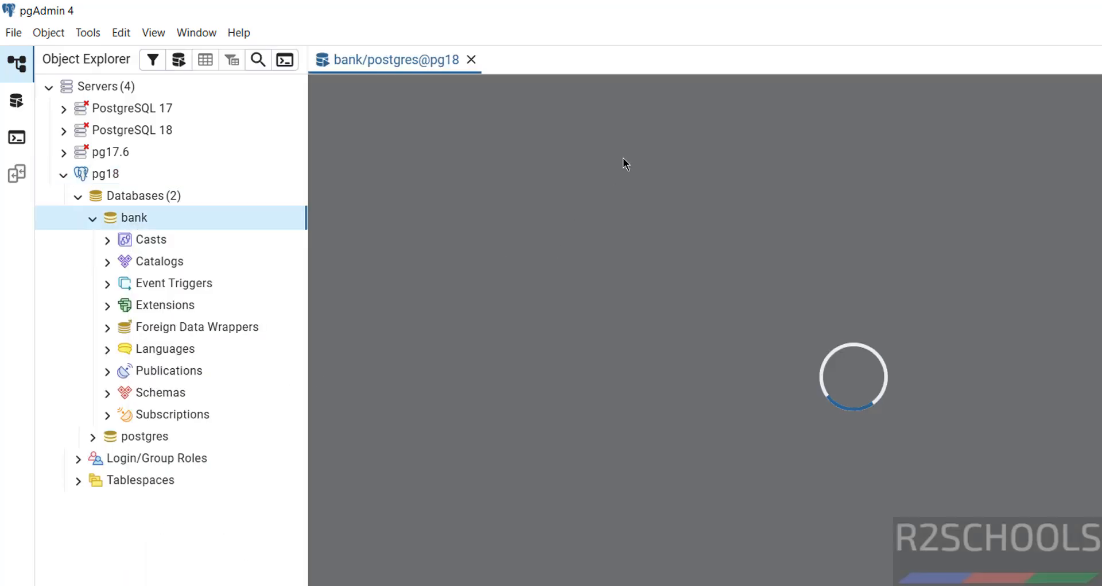
pyautogui.write('sel')
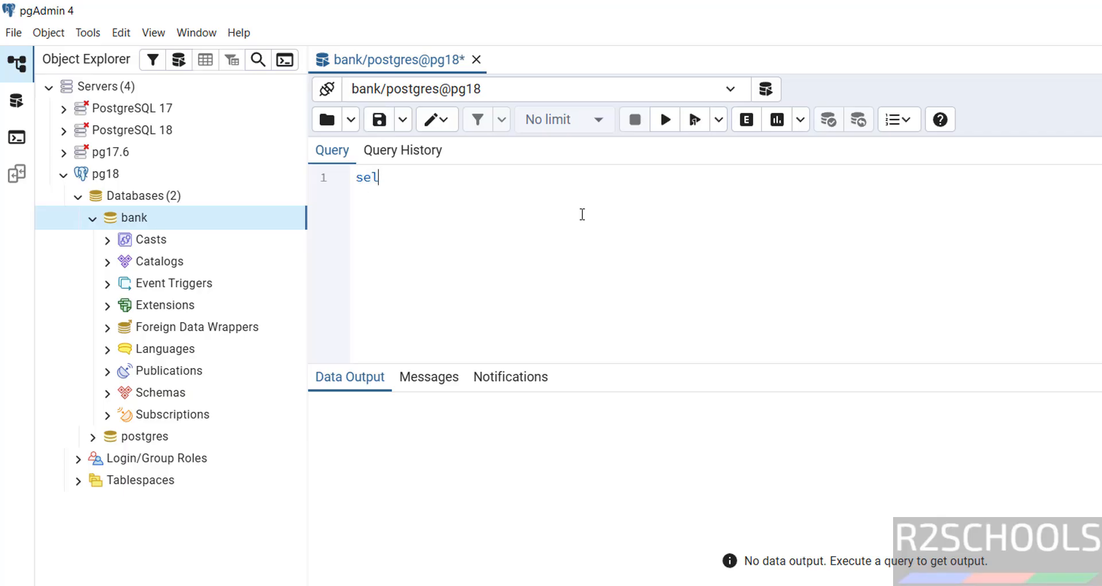
pyautogui.write('ect version(')
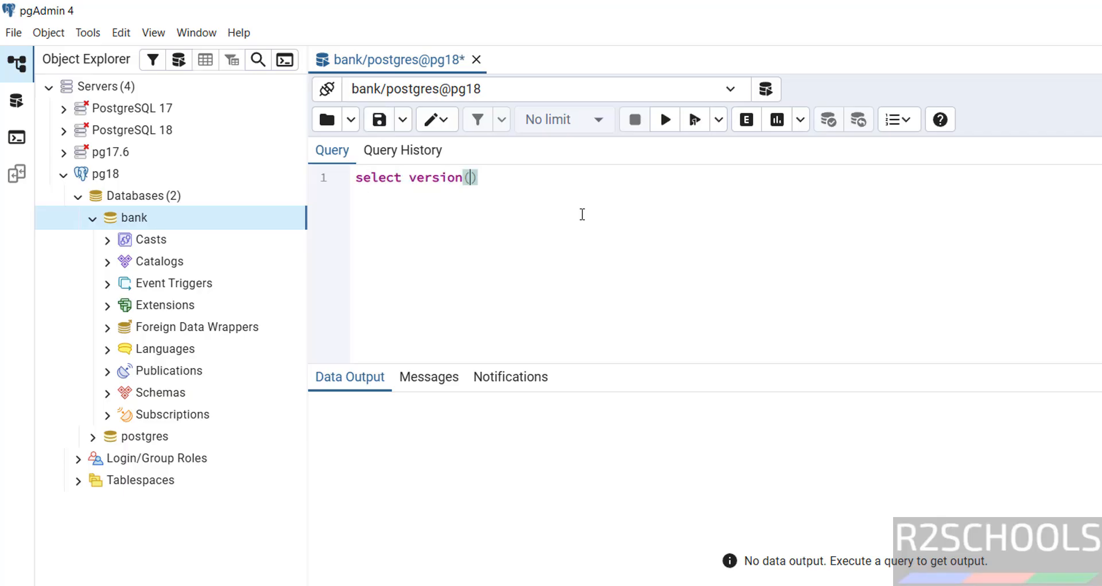
pyautogui.hotkey('ctrl', 'a')
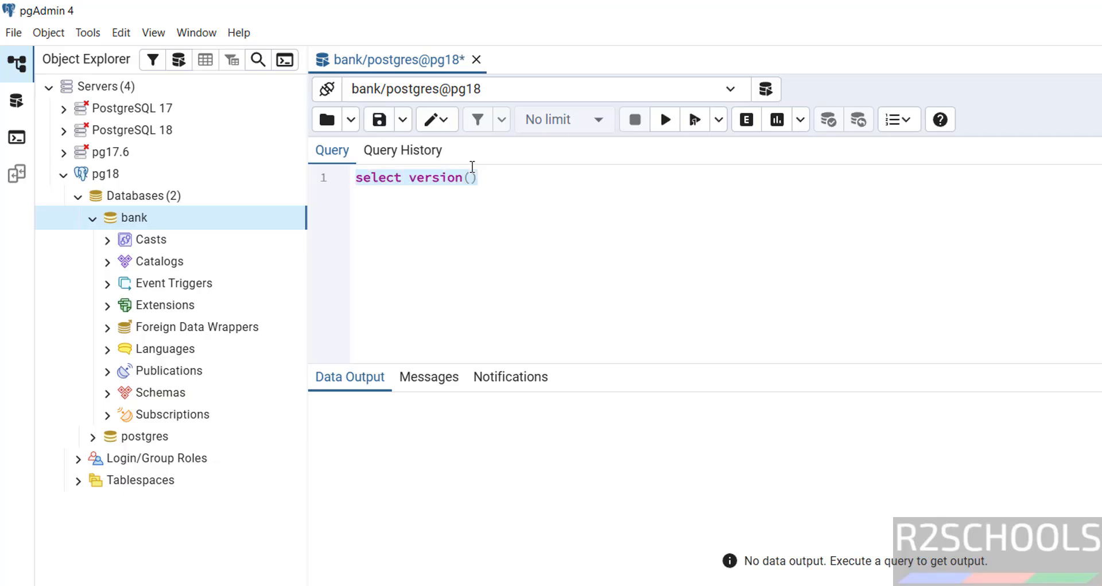
pyautogui.click(666, 119)
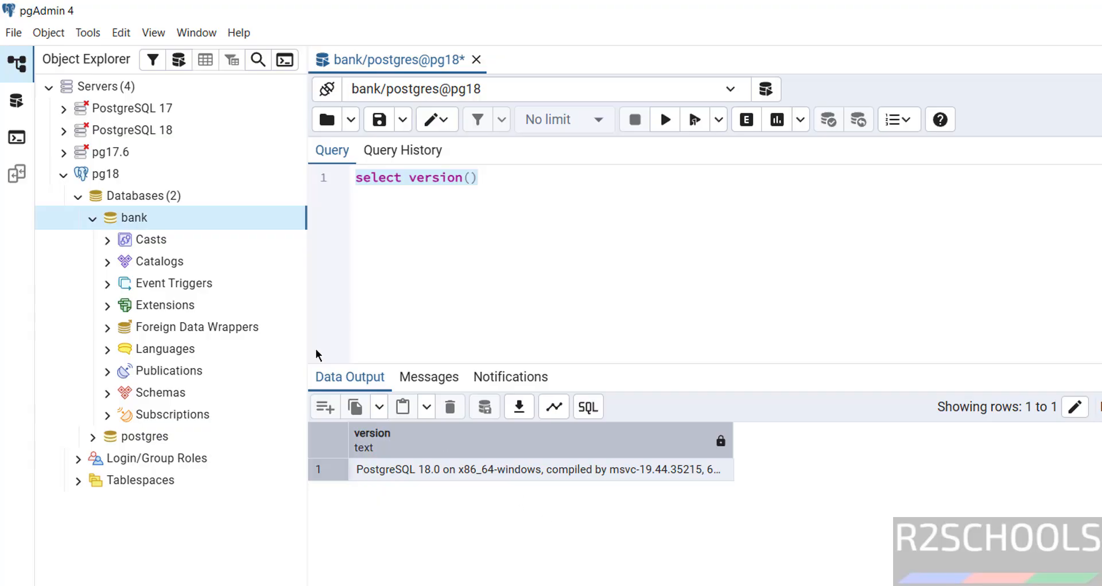
# Open then cancel the Create Database form, and expand Login/Group Roles to show 18 roles.
pyautogui.rightClick(154, 196)
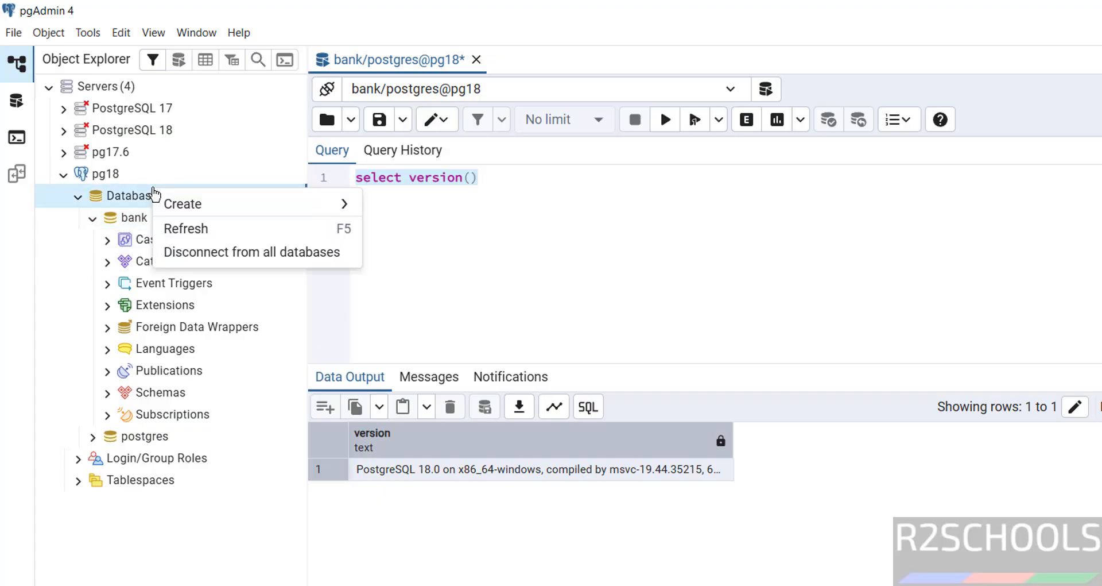
pyautogui.moveTo(224, 214)
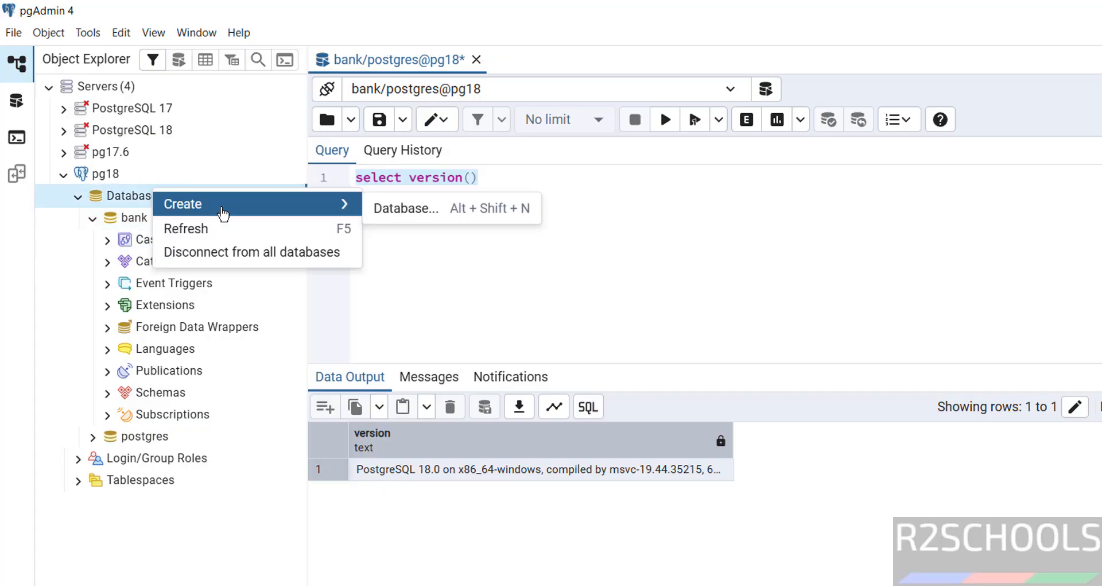
pyautogui.click(428, 213)
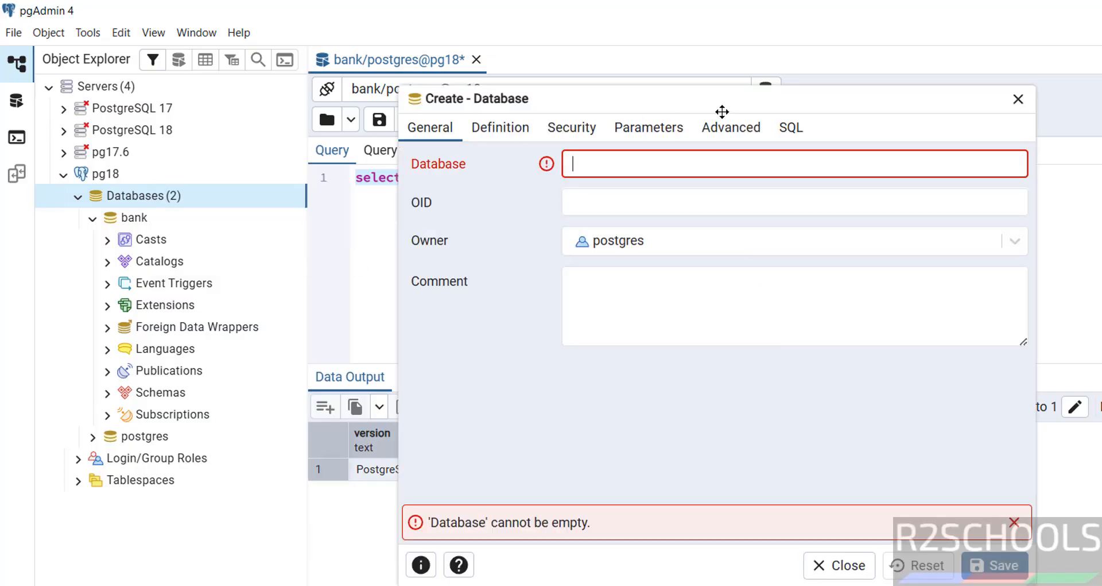
pyautogui.click(840, 565)
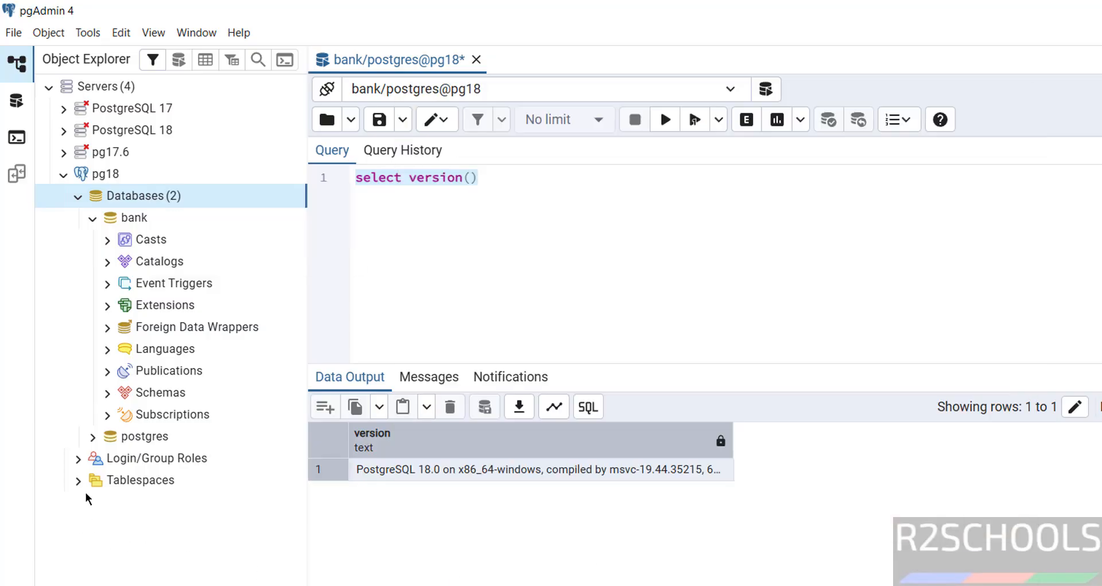
pyautogui.click(80, 458)
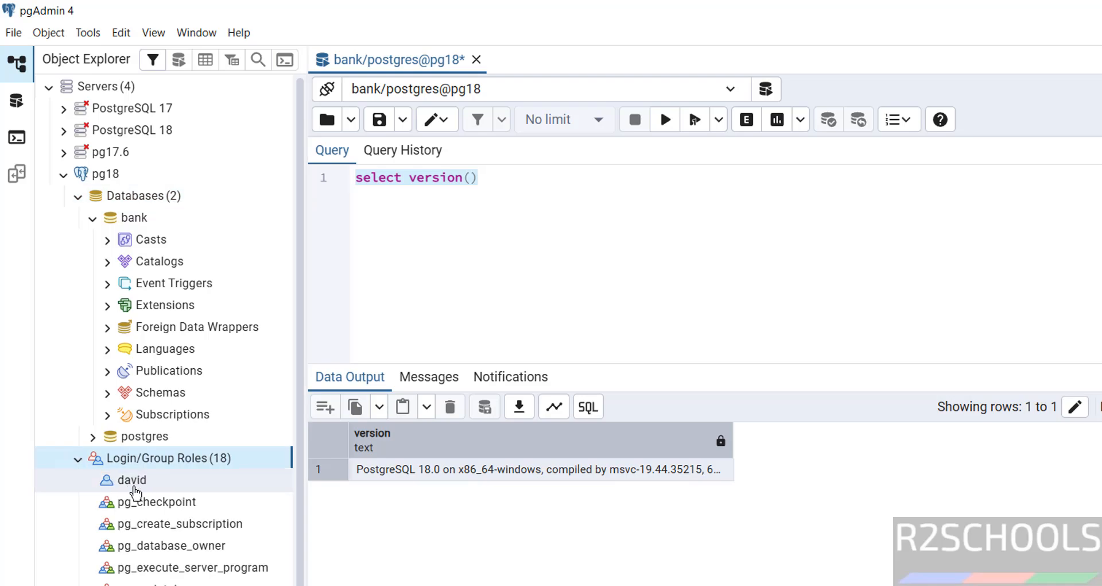
pyautogui.click(526, 289)
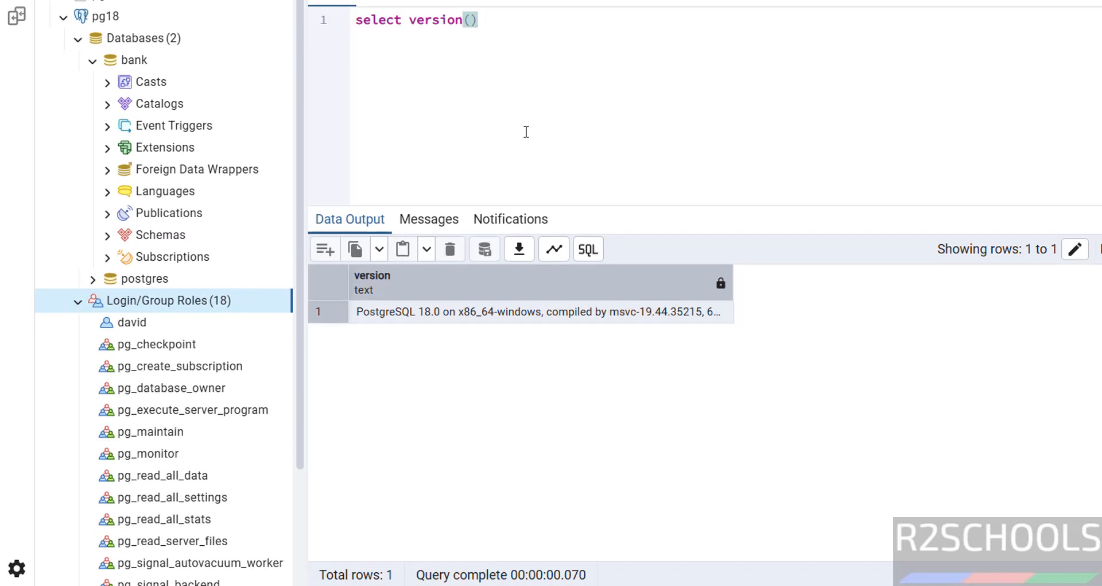
# Launch the Services console by running services.msc from the Run box.
pyautogui.press('super+r')
pyautogui.write('ser')
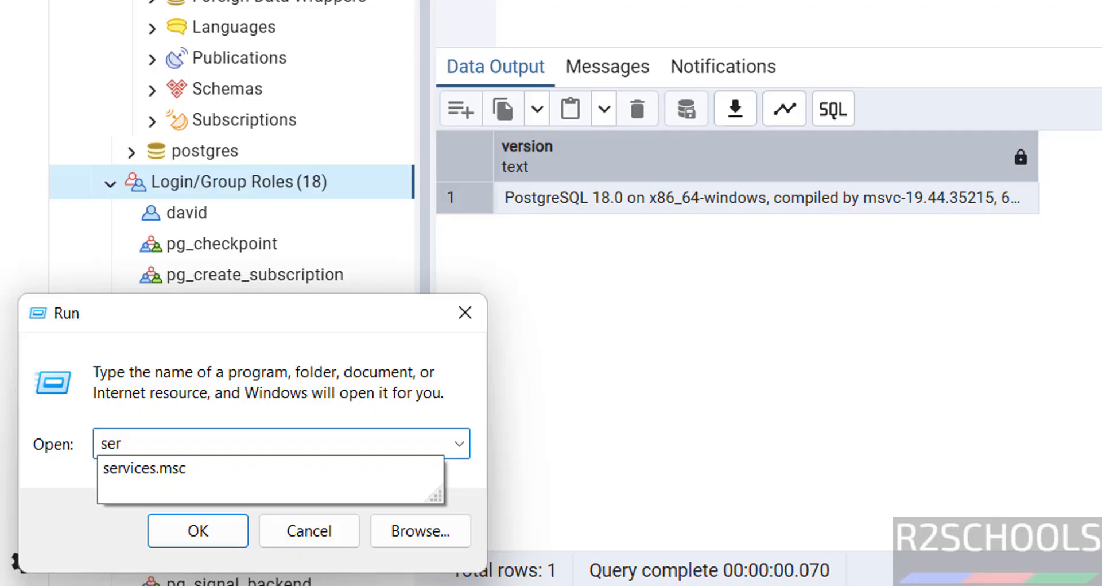
pyautogui.press('Down')
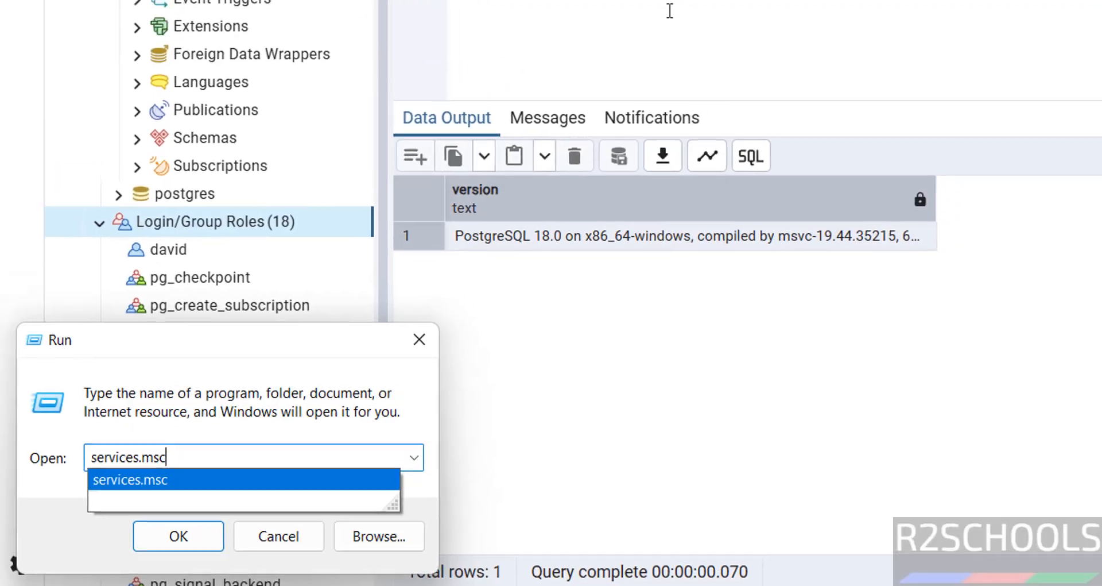
pyautogui.press('Return')
# Select postgresql-x64-18 in the list and check it is Running with Automatic startup.
pyautogui.click(361, 301)
pyautogui.press('p')
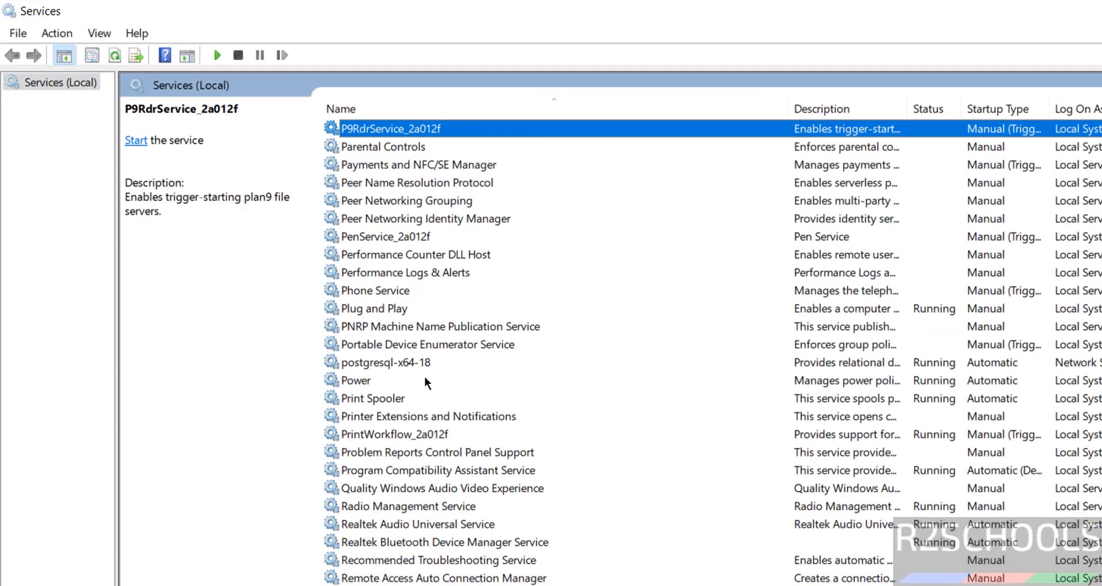
pyautogui.click(415, 362)
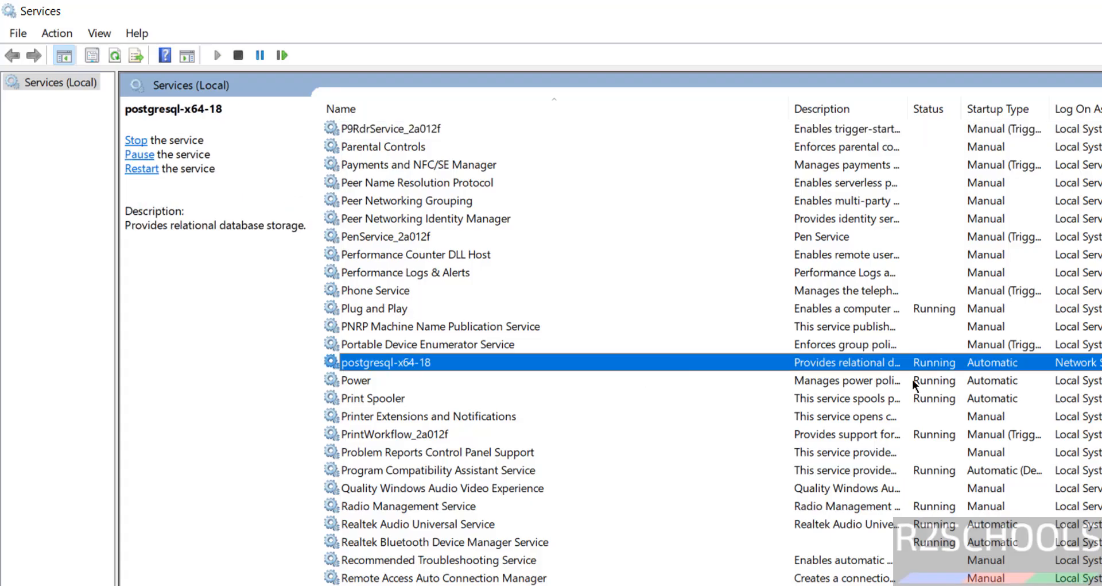
pyautogui.rightClick(420, 365)
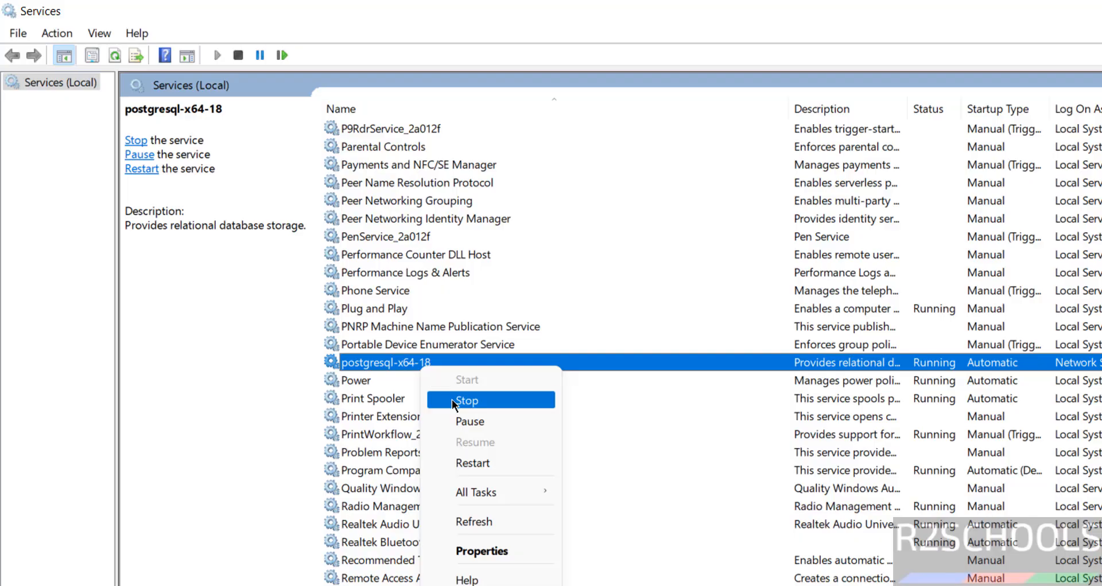
pyautogui.click(374, 364)
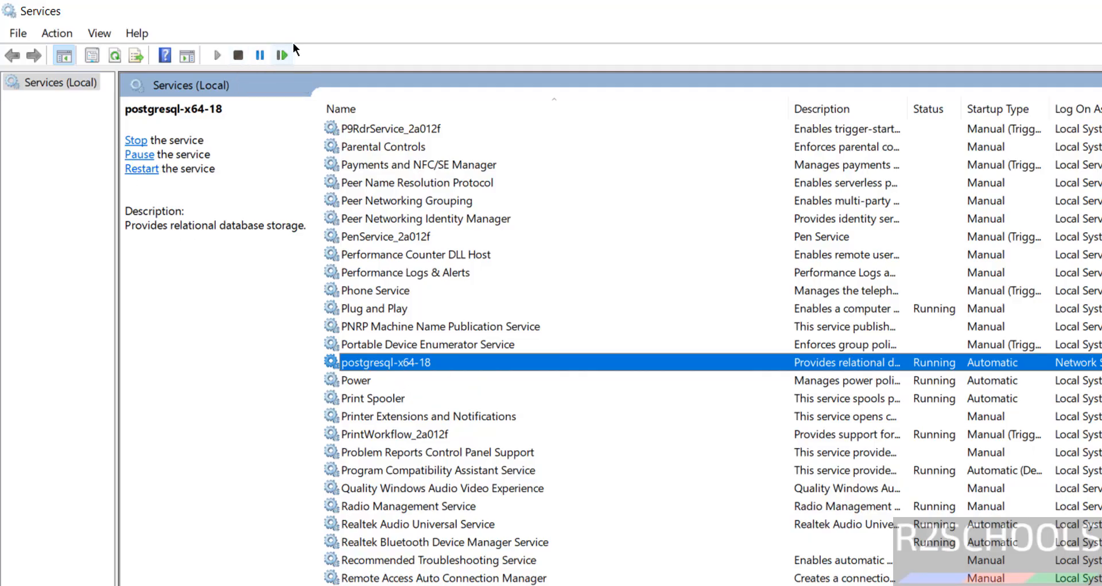
pyautogui.rightClick(382, 364)
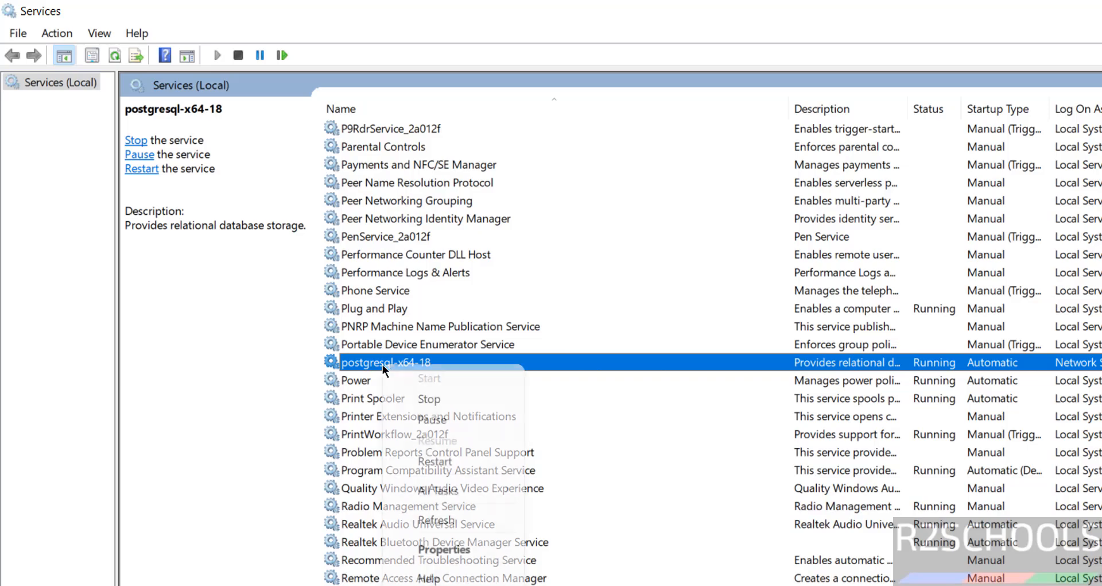
pyautogui.click(708, 469)
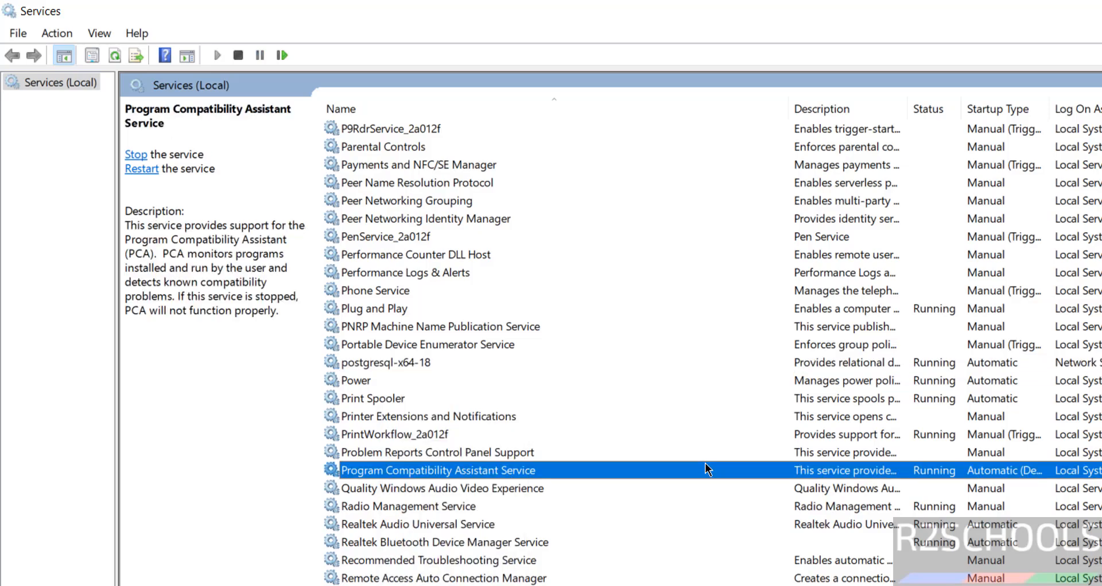